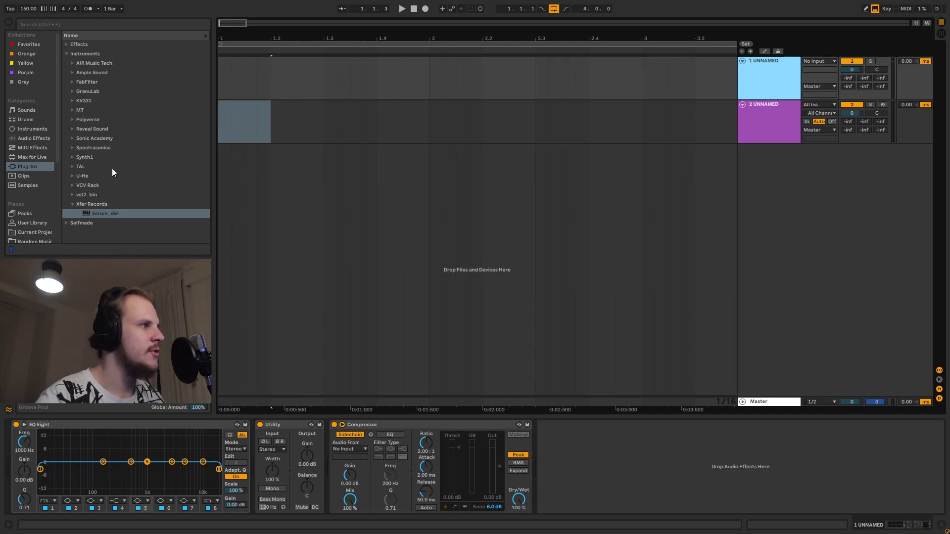
Open the KSHMR_Hip_Hop_Full_Loops folder among the full drum loops of Sounds of KSHMR Vol.3 in Samples Packs
drag(57, 126, 56, 156)
click(40, 220)
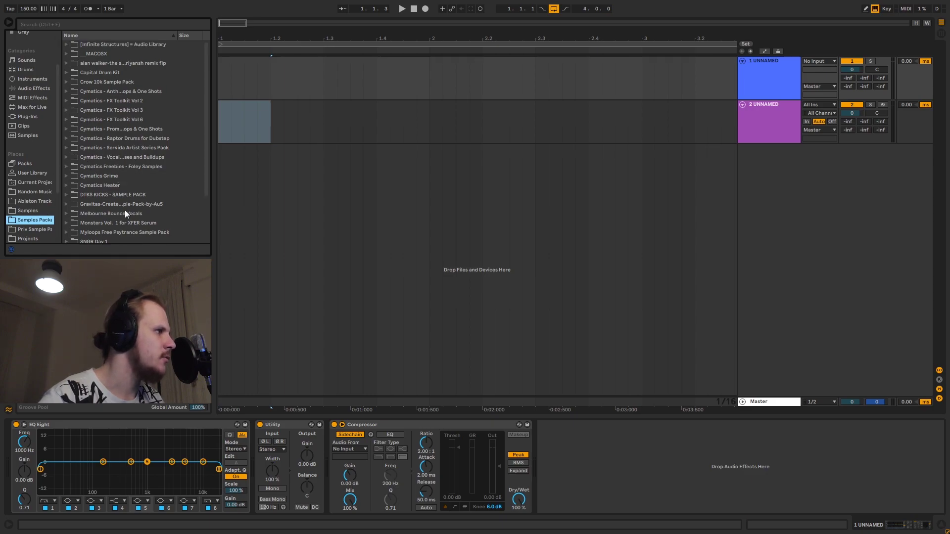
scroll(124, 209, down, 3)
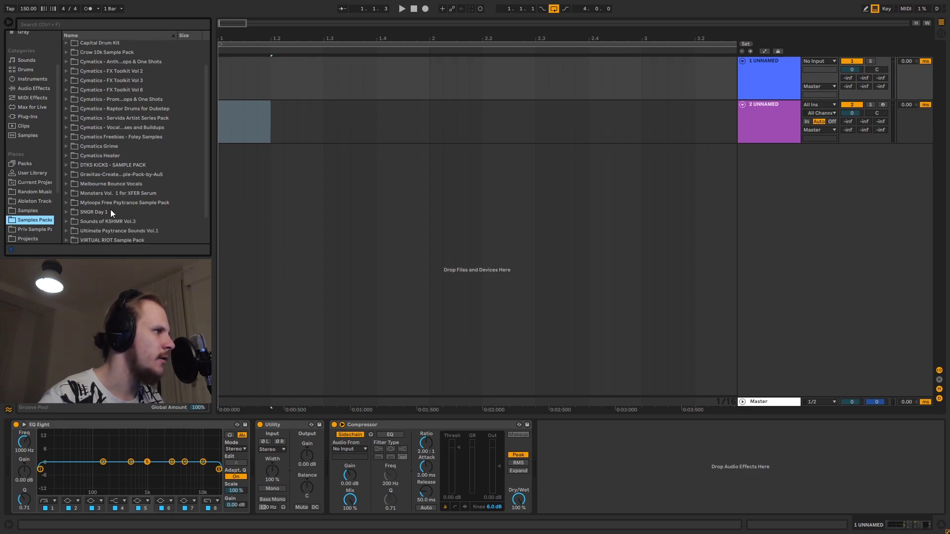
click(68, 221)
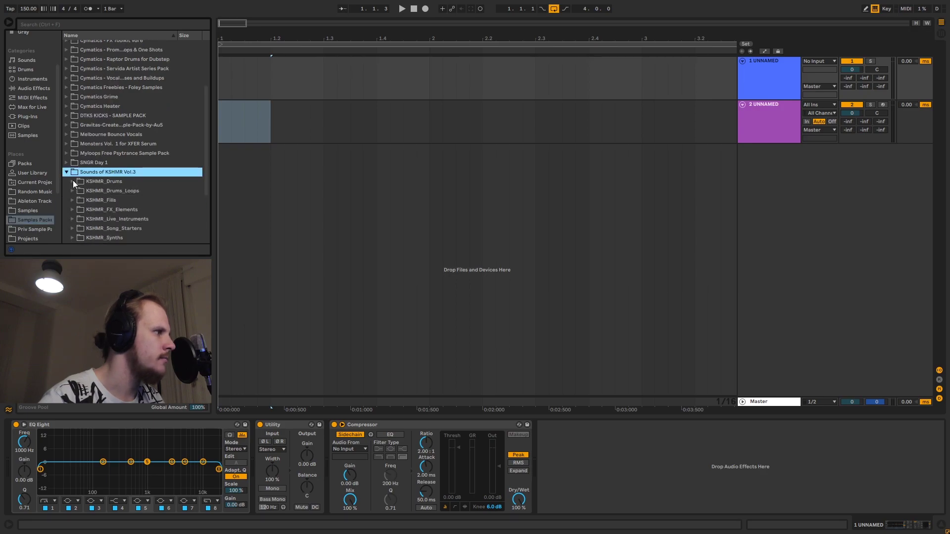
click(72, 190)
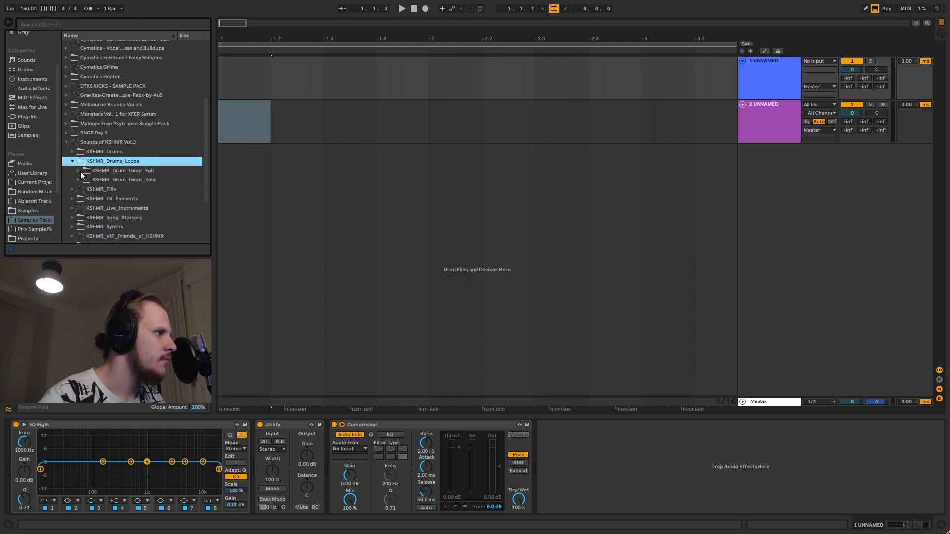
click(80, 171)
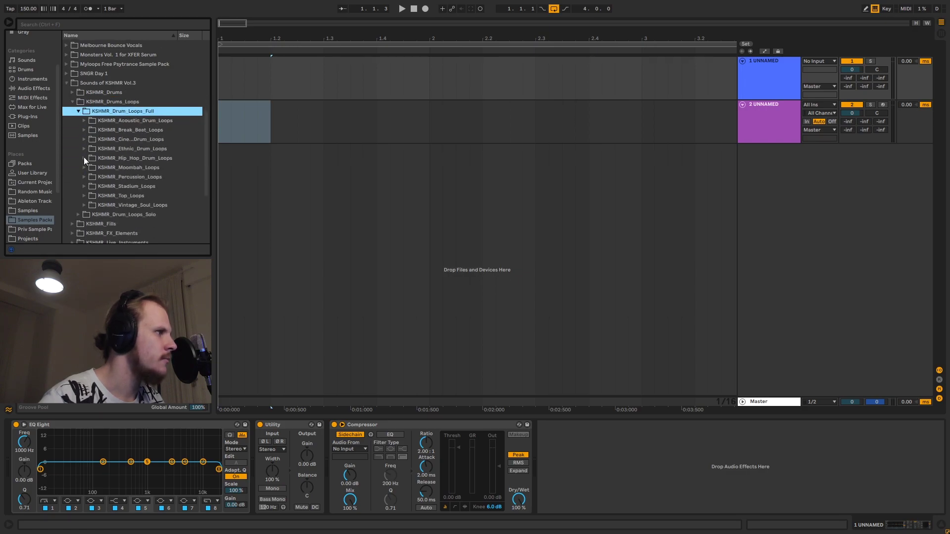
click(84, 157)
click(89, 138)
Audition several of the KSHMR hip hop full drum loops at different tempos, down to loop 04_90
click(143, 145)
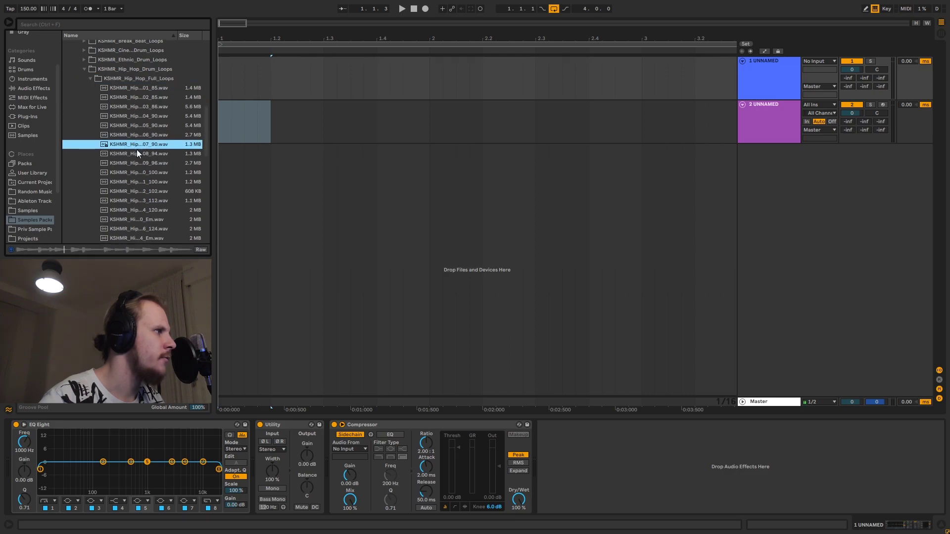
click(137, 174)
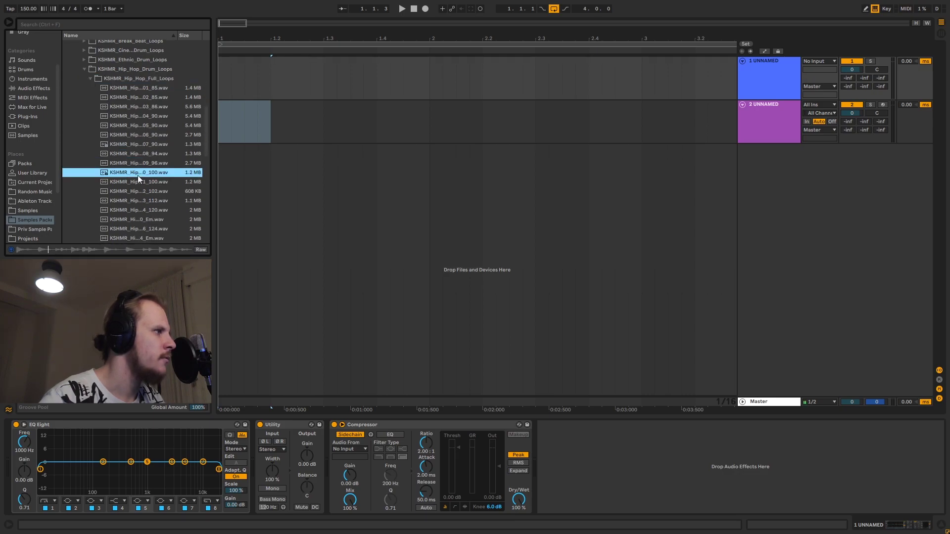
click(125, 79)
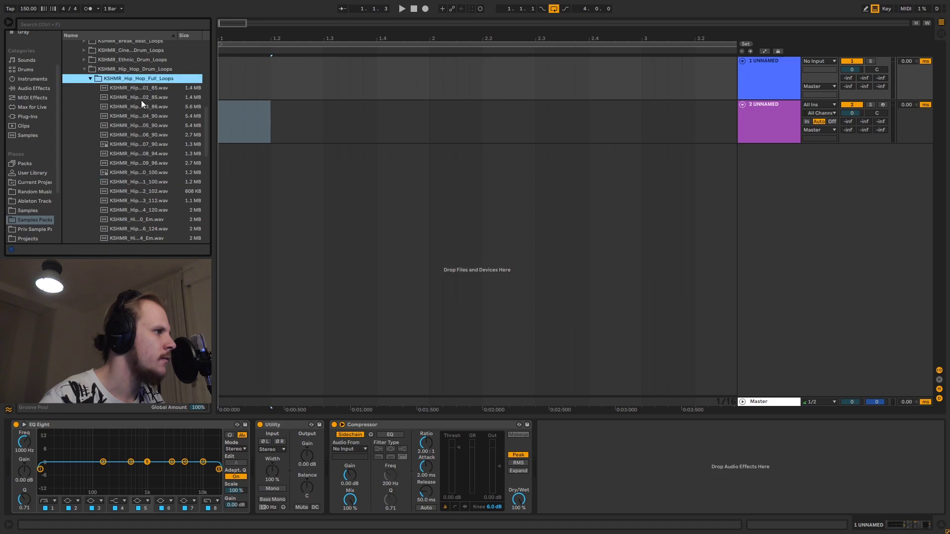
scroll(150, 213, down, 2)
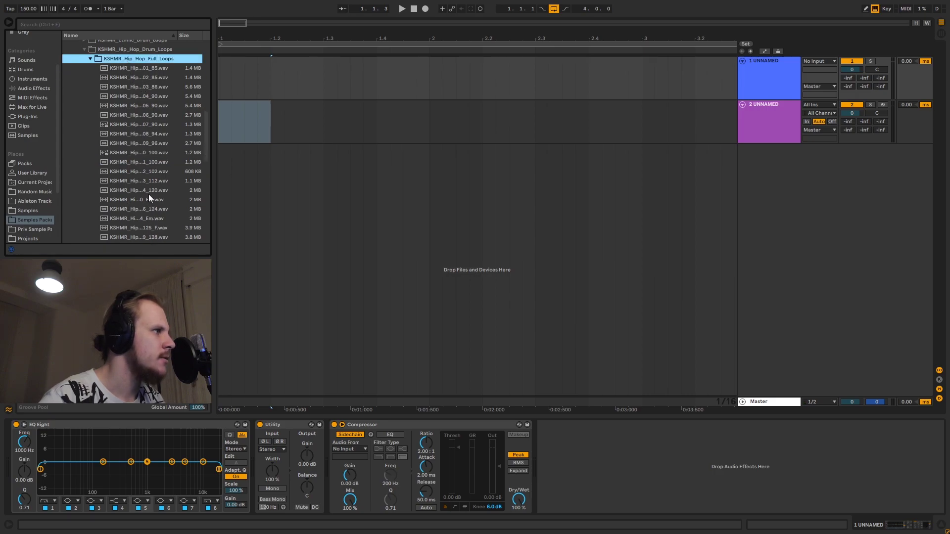
click(144, 190)
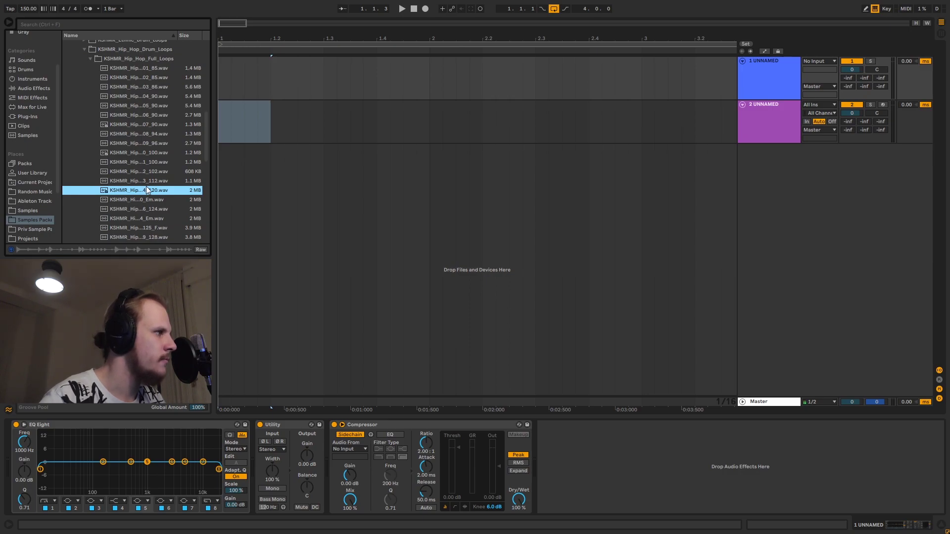
click(151, 182)
click(154, 173)
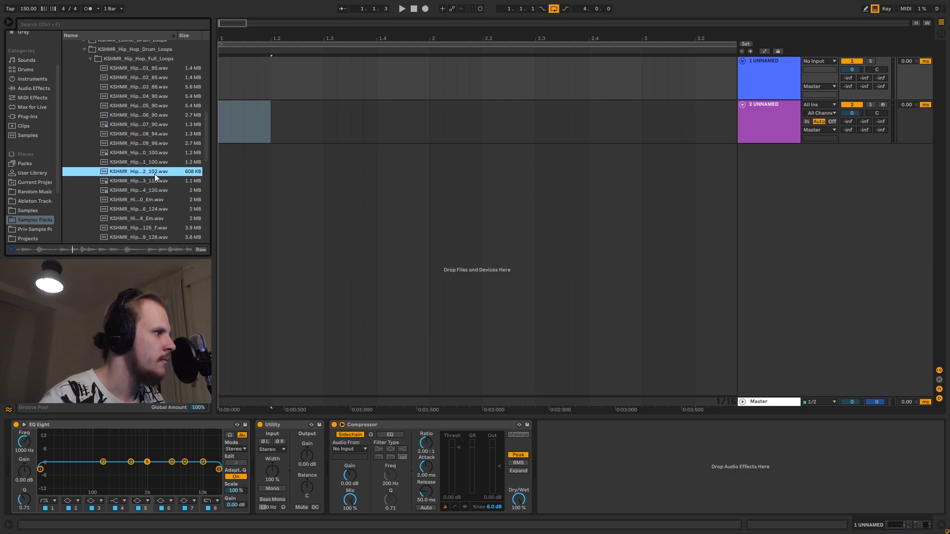
click(155, 164)
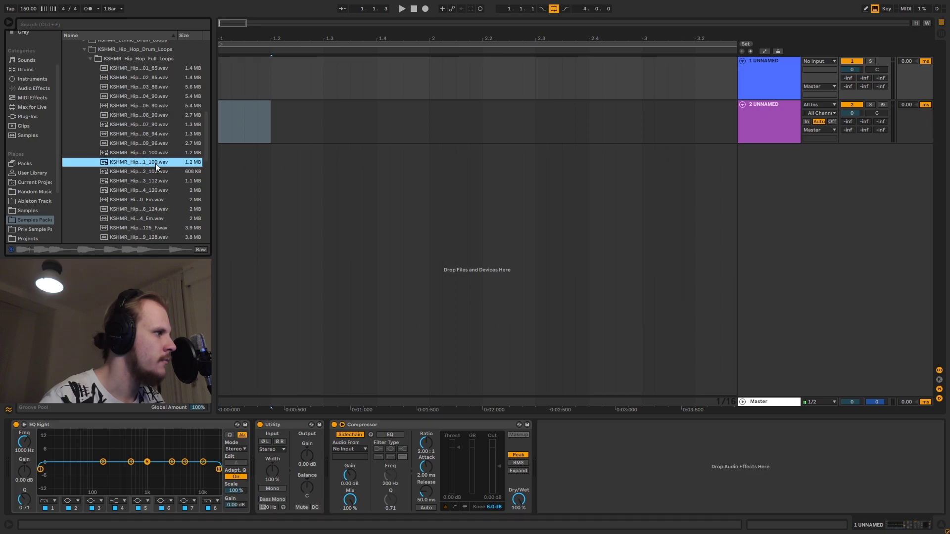
click(157, 131)
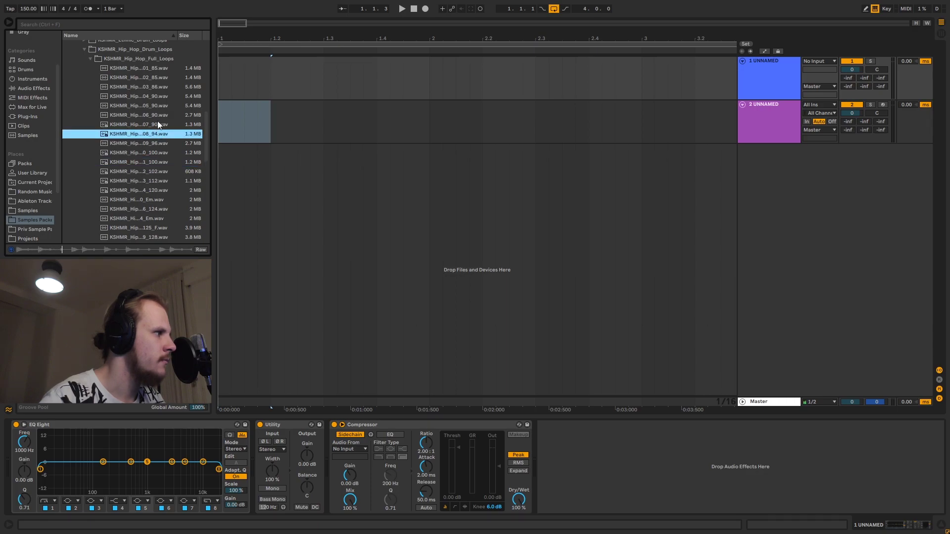
click(159, 117)
click(158, 106)
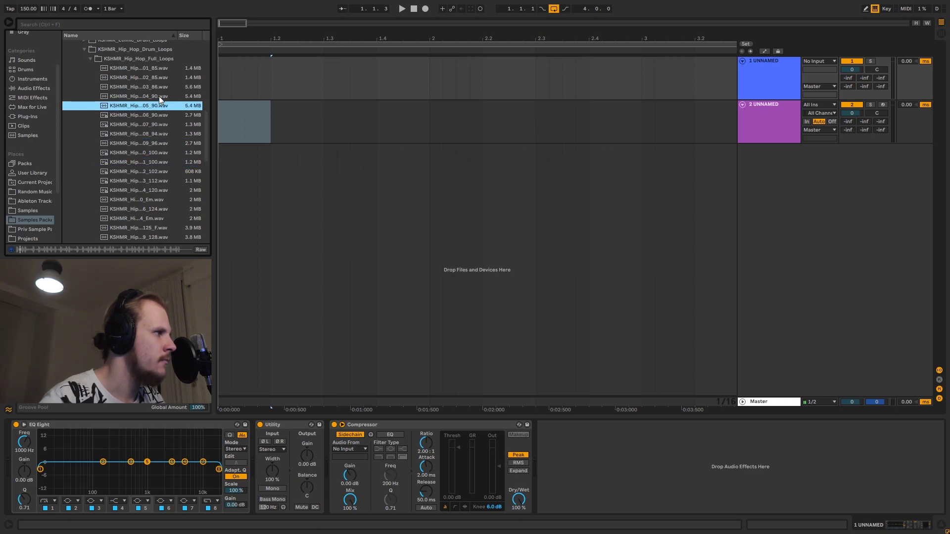
click(159, 96)
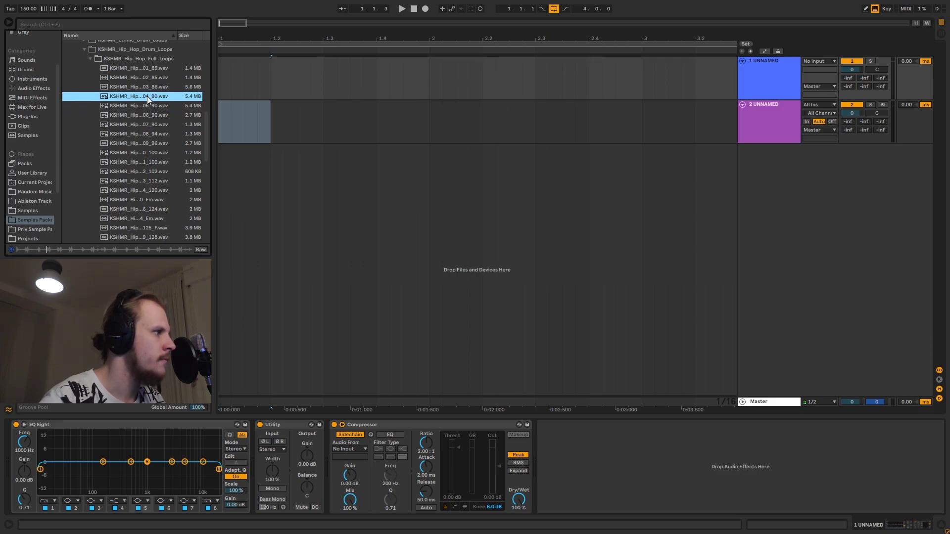
Place KSHMR_Hip_Hop_Drum_Loop_04_90 at the start of the first audio track and extend the arrangement loop to 16 bars
drag(146, 96, 218, 73)
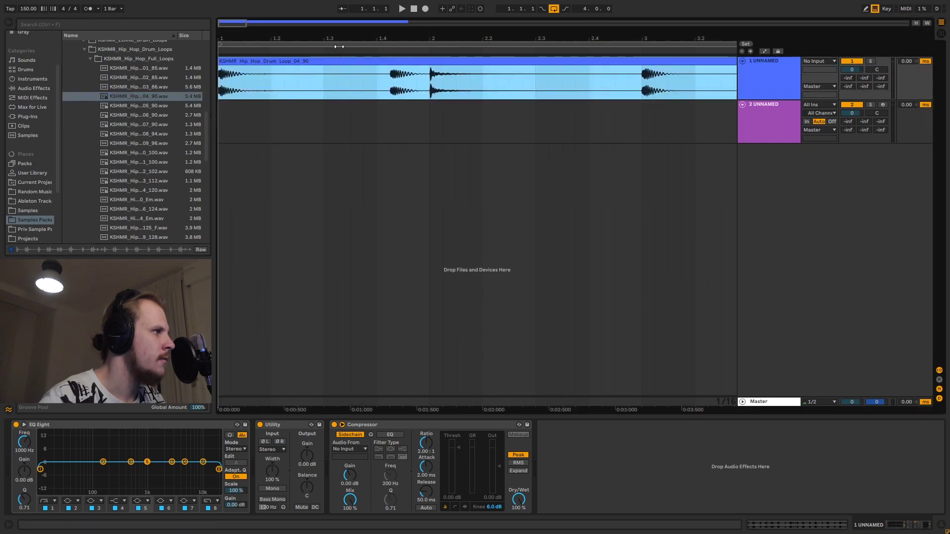
drag(330, 38, 330, 14)
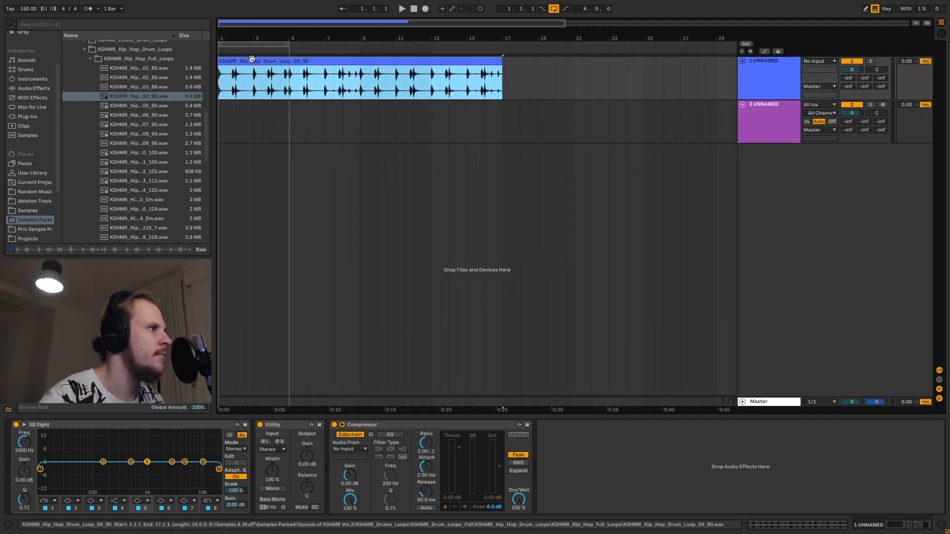
drag(290, 46, 502, 50)
drag(445, 40, 445, 27)
Open the drum loop clip's sample settings and switch its warping off and on again
double_click(326, 61)
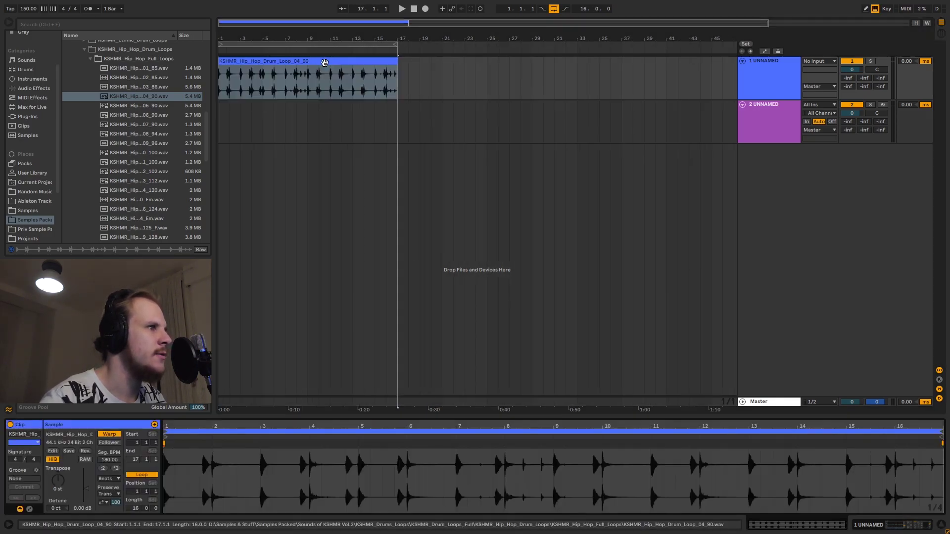
click(114, 435)
click(114, 435)
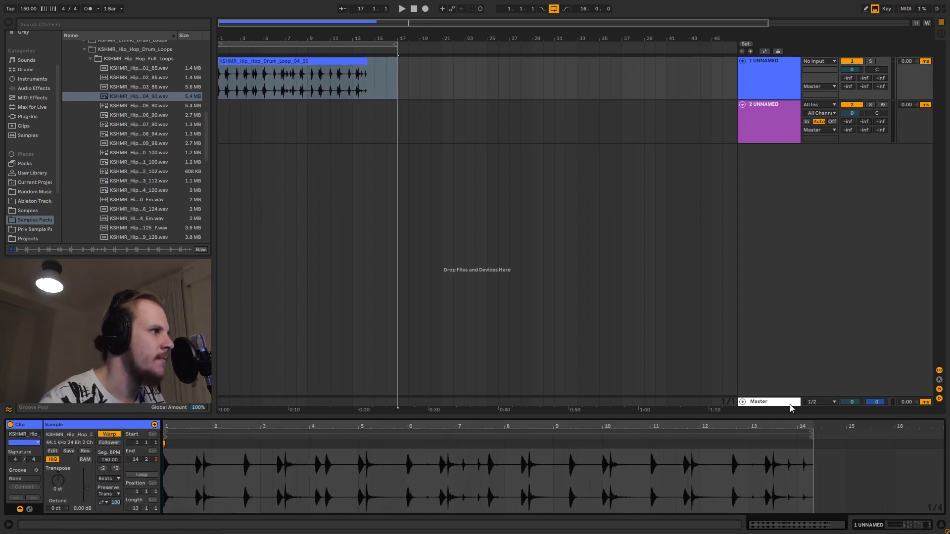
Time-stretch the whole drum loop clip down to a length of one bar and play it back
click(366, 61)
mouse_move(396, 60)
mouse_down()
mouse_move(341, 67)
mouse_move(385, 71)
mouse_up()
drag(350, 45, 380, 48)
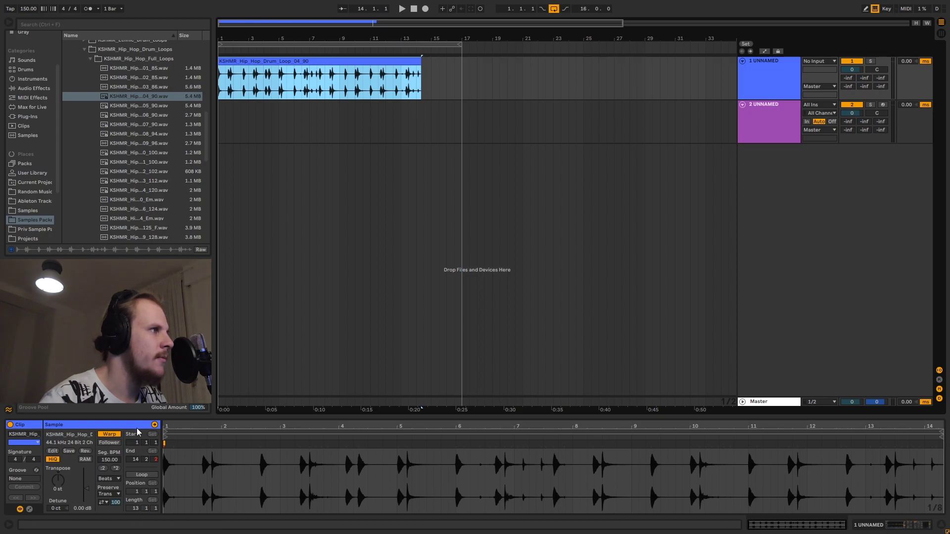
click(415, 79)
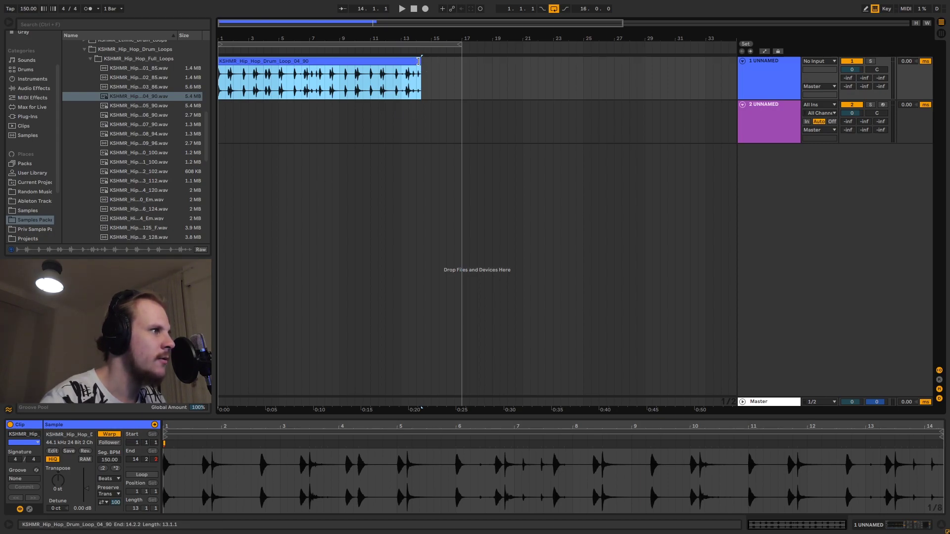
drag(419, 60, 231, 71)
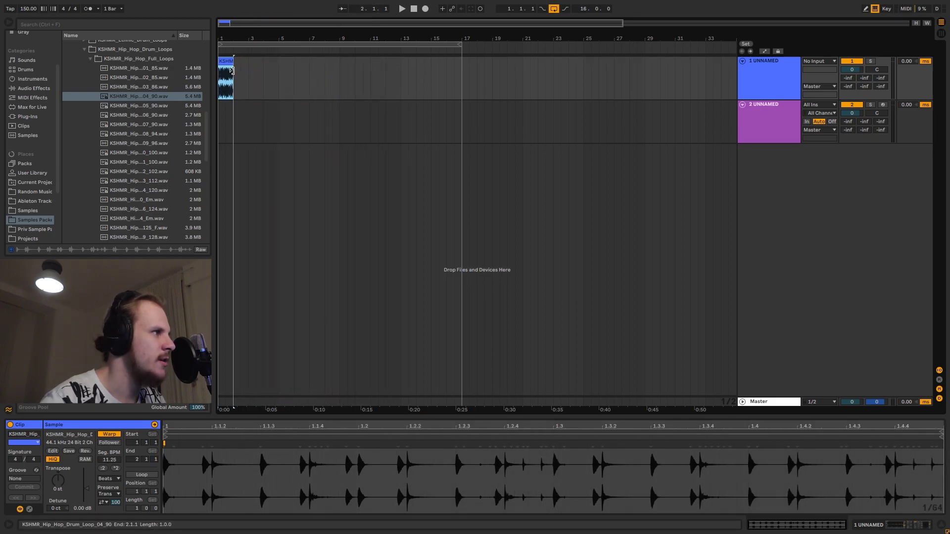
key(z)
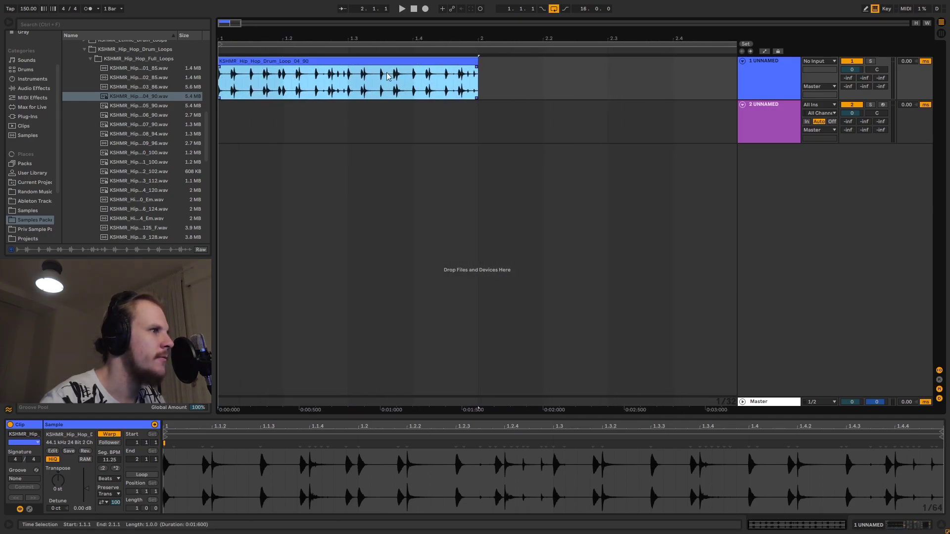
key(space)
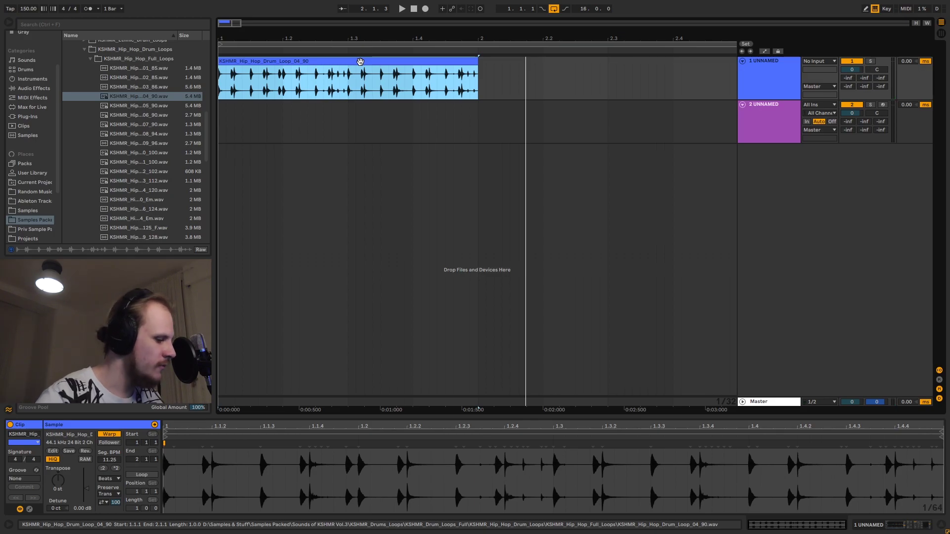
Consolidate the one-bar drum loop into a new audio clip and select the whole result
key(ctrl+j)
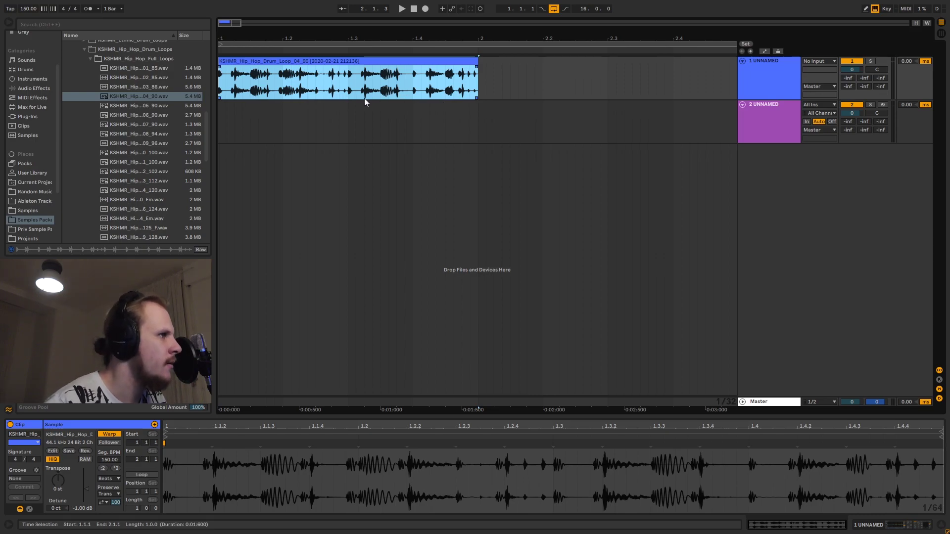
drag(251, 89, 273, 85)
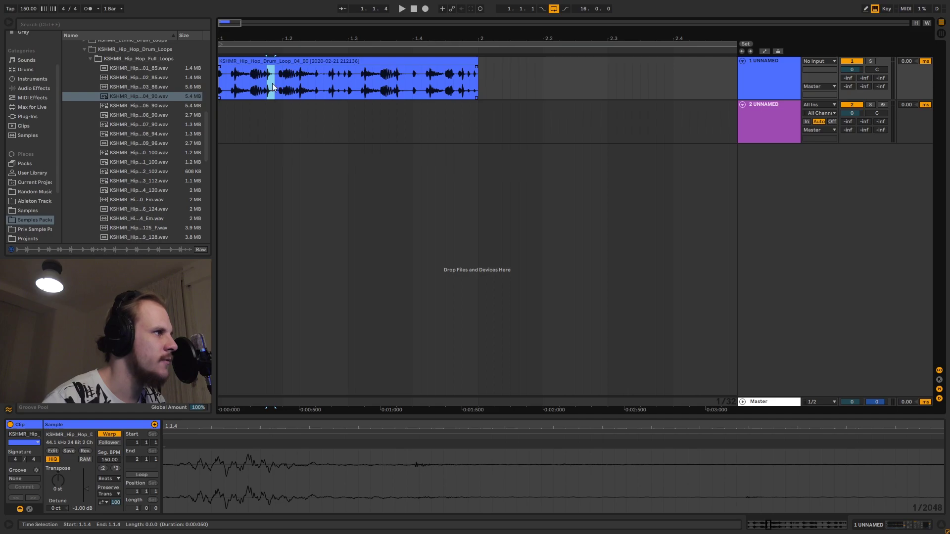
click(280, 62)
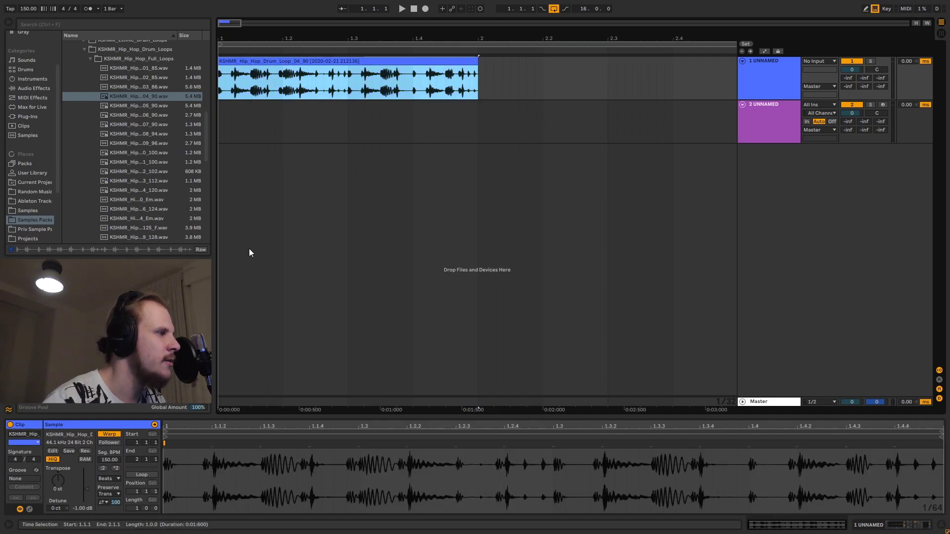
Transpose the consolidated clip to 36 semitones and play it back
click(56, 482)
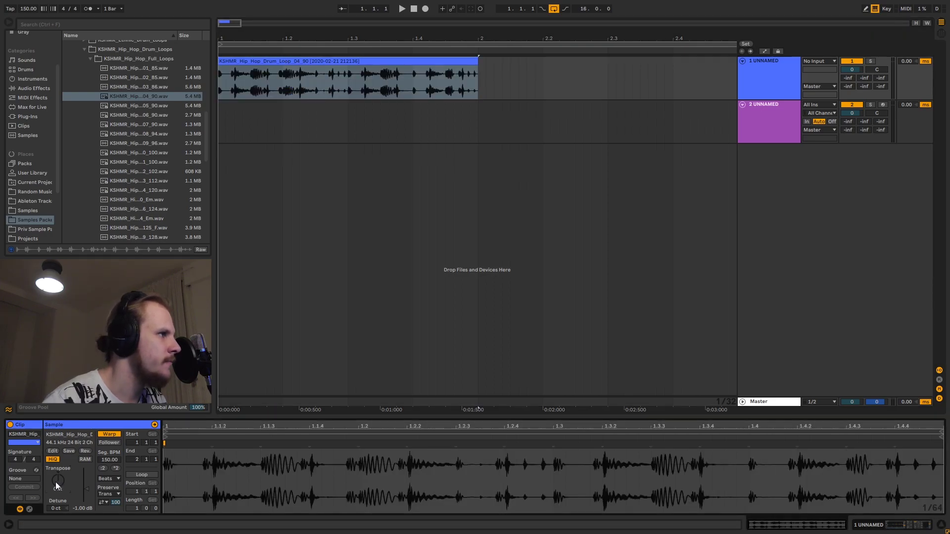
text(36)
key(Return)
click(355, 62)
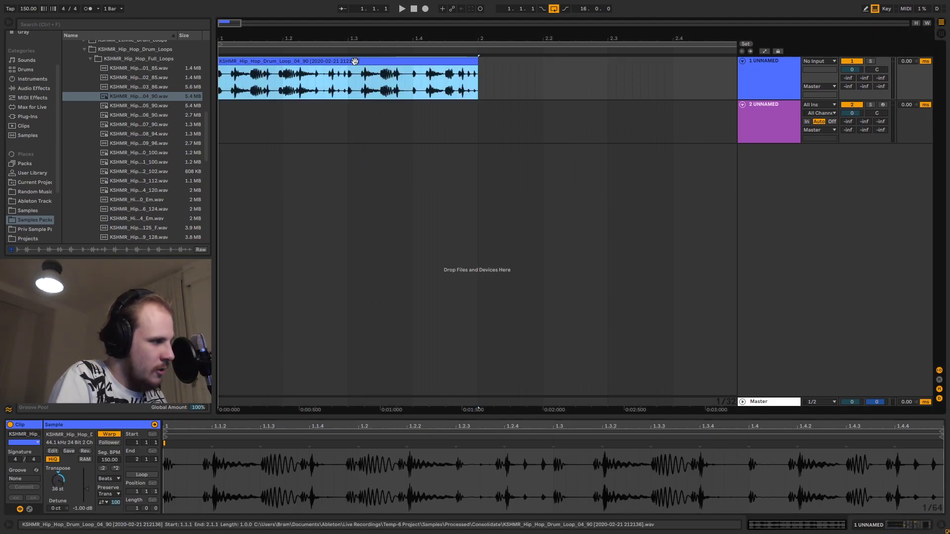
drag(275, 39, 288, 49)
key(space)
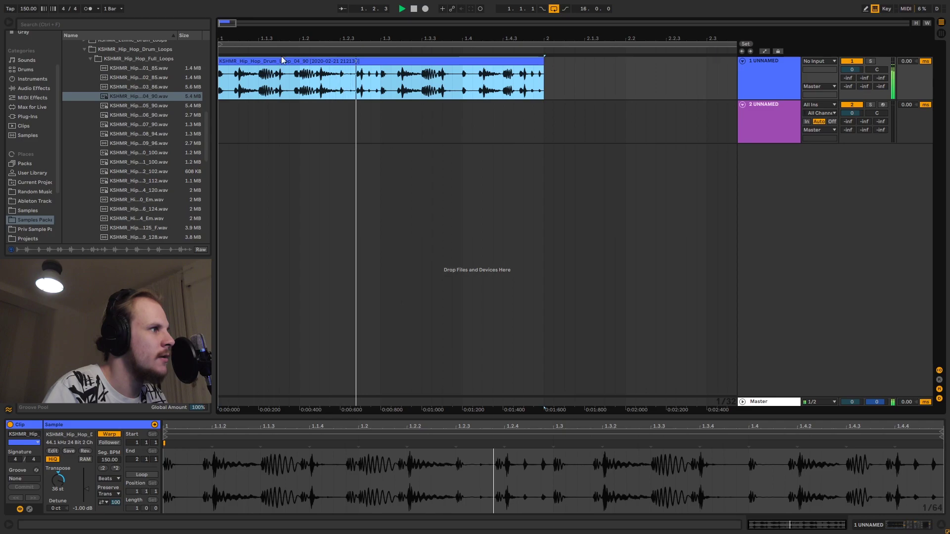
key(space)
drag(295, 39, 286, 36)
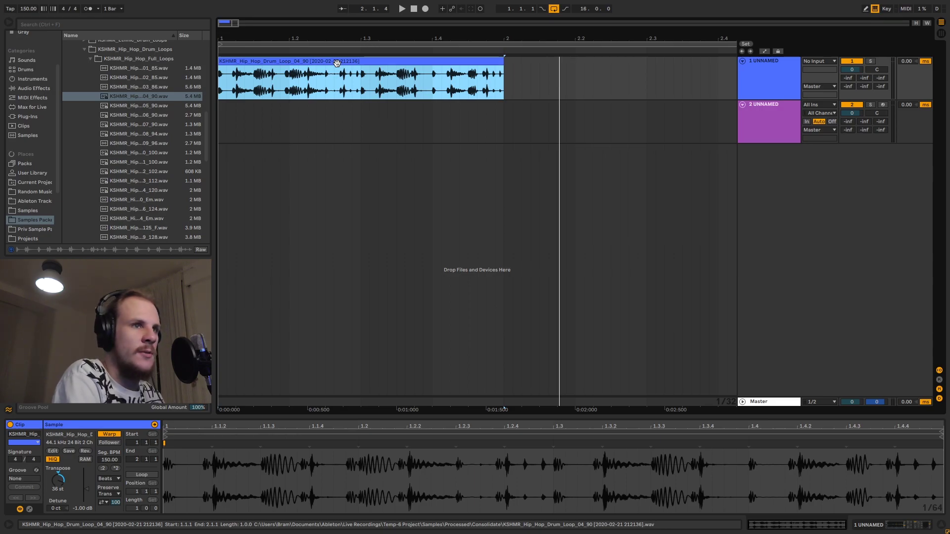
Consolidate the transposed clip and play the result from position 1.1.2
key(ctrl+j)
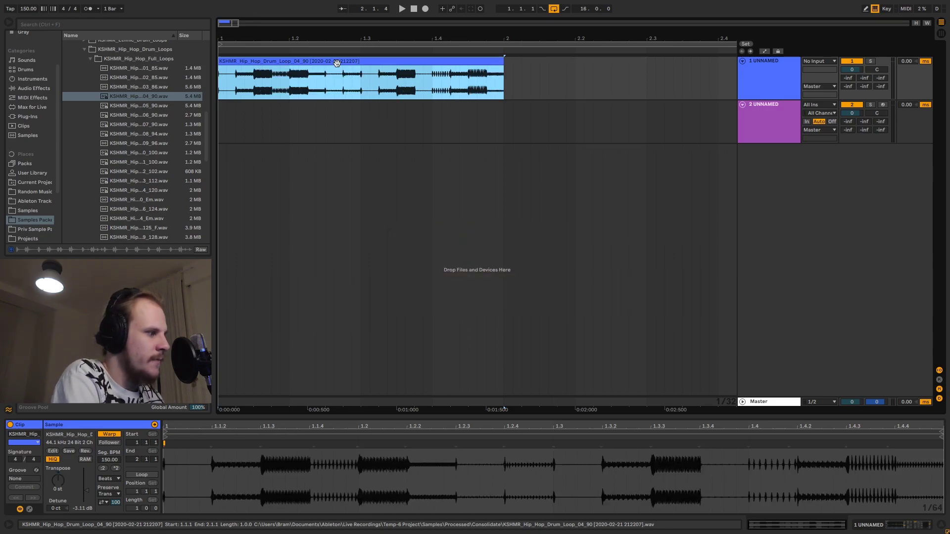
mouse_move(236, 39)
mouse_down()
mouse_move(237, 63)
mouse_move(237, 44)
mouse_up()
click(240, 84)
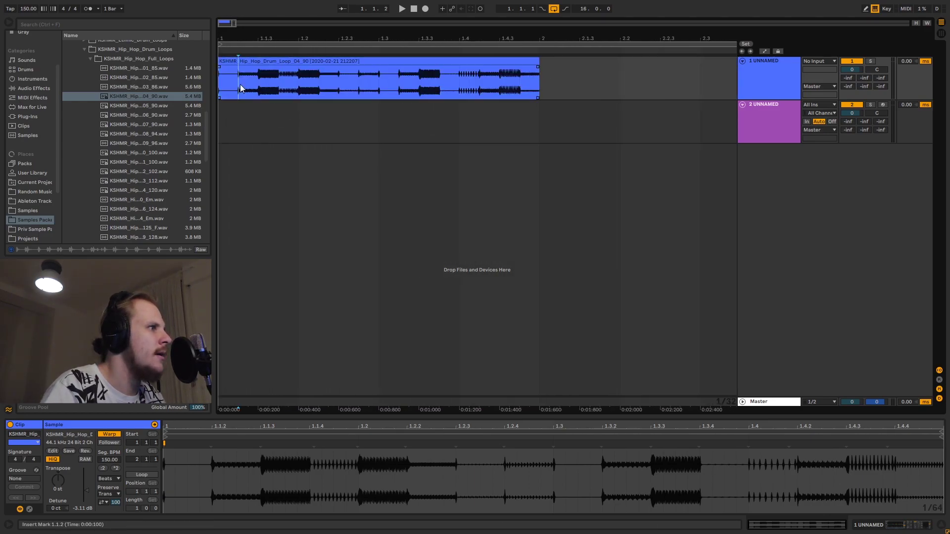
key(space)
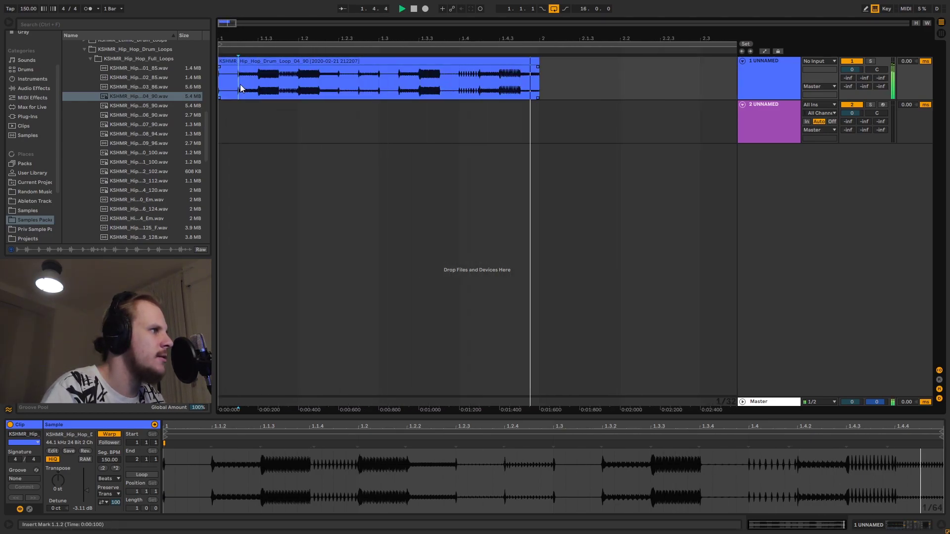
drag(57, 482, 57, 479)
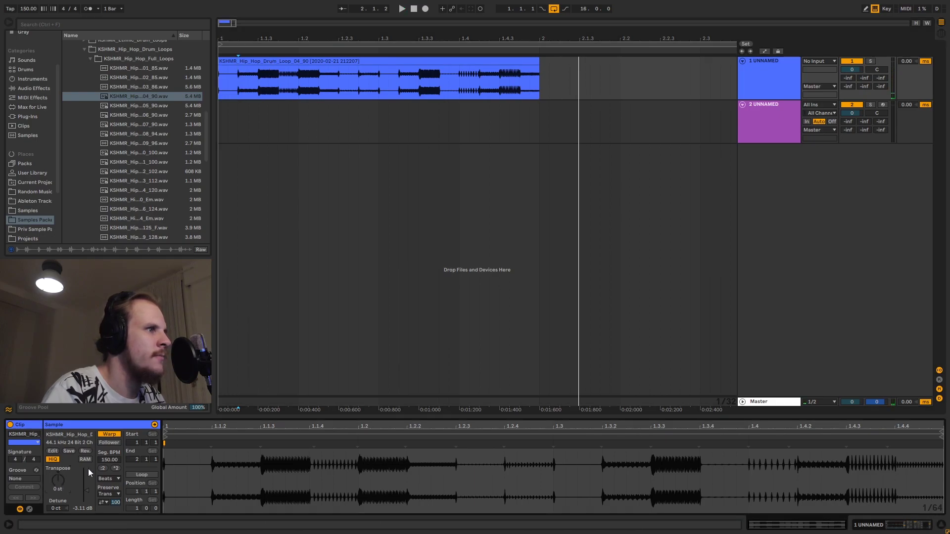
key(Down)
key(Down)
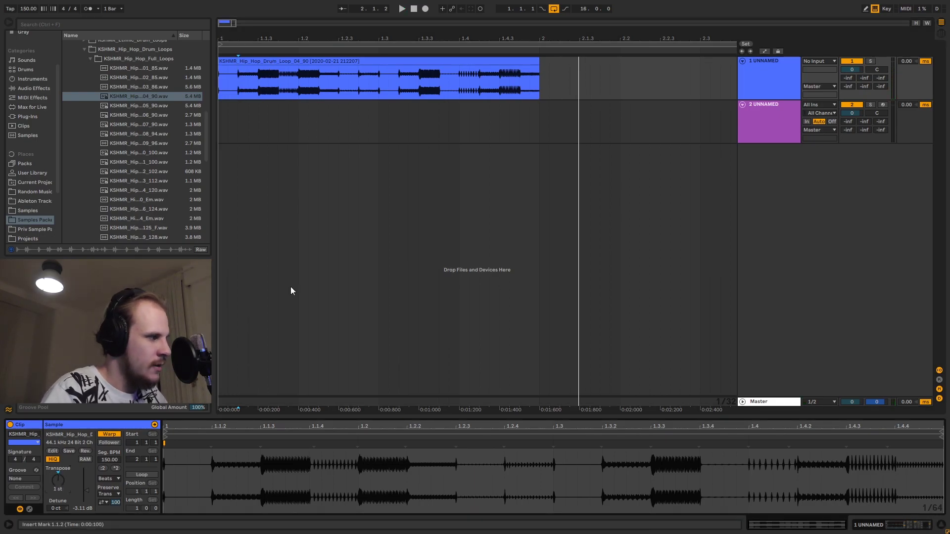
key(Up)
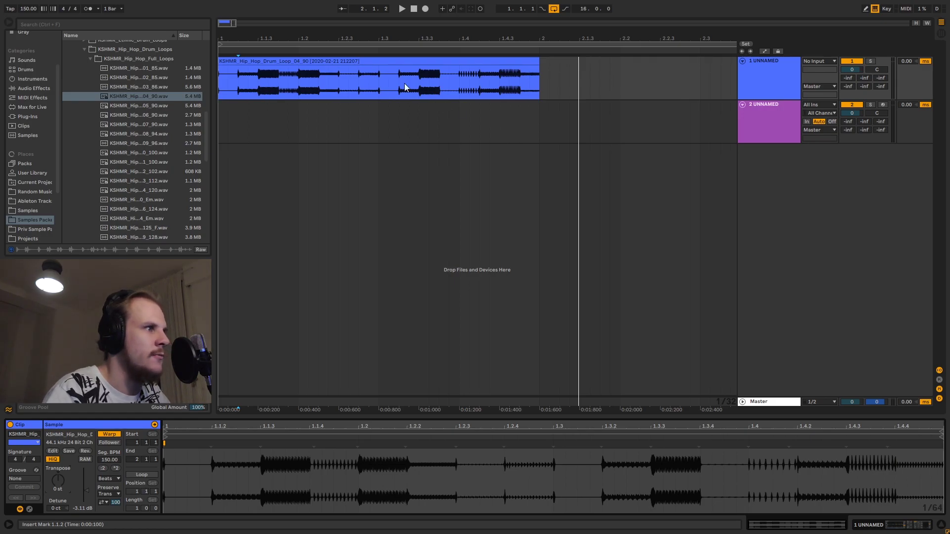
drag(341, 39, 346, 112)
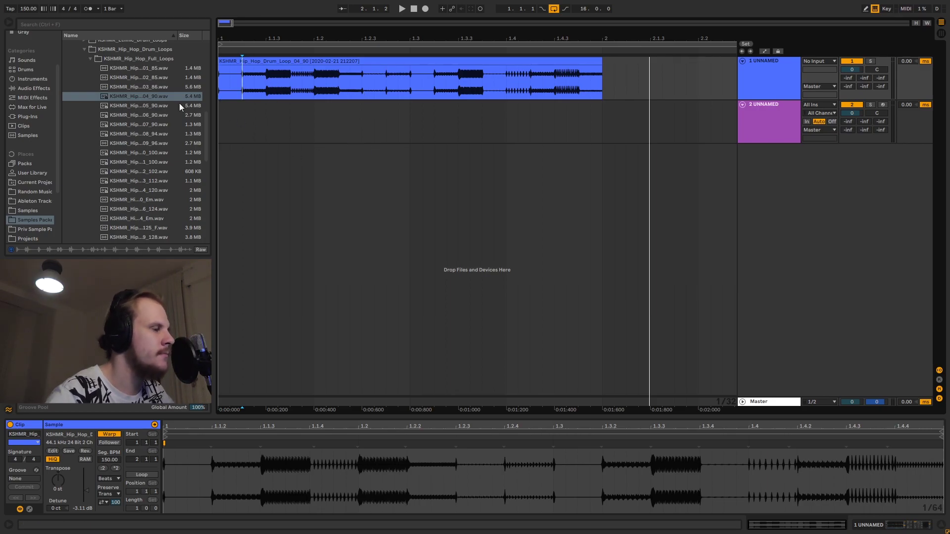
Collapse the Sounds of KSHMR Vol.3 folder in the browser and select the one-bar drum loop clip
scroll(112, 82, up, 2)
scroll(112, 80, up, 6)
click(67, 62)
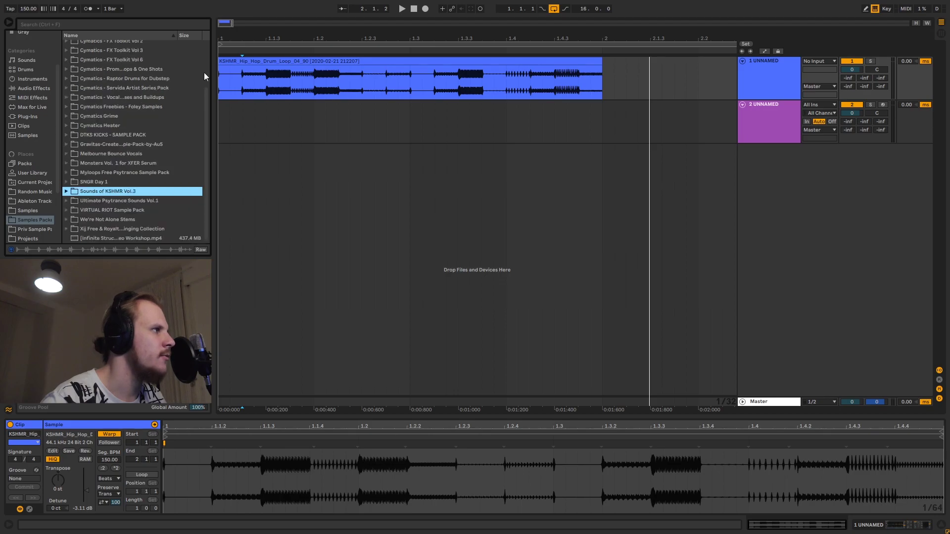
click(375, 63)
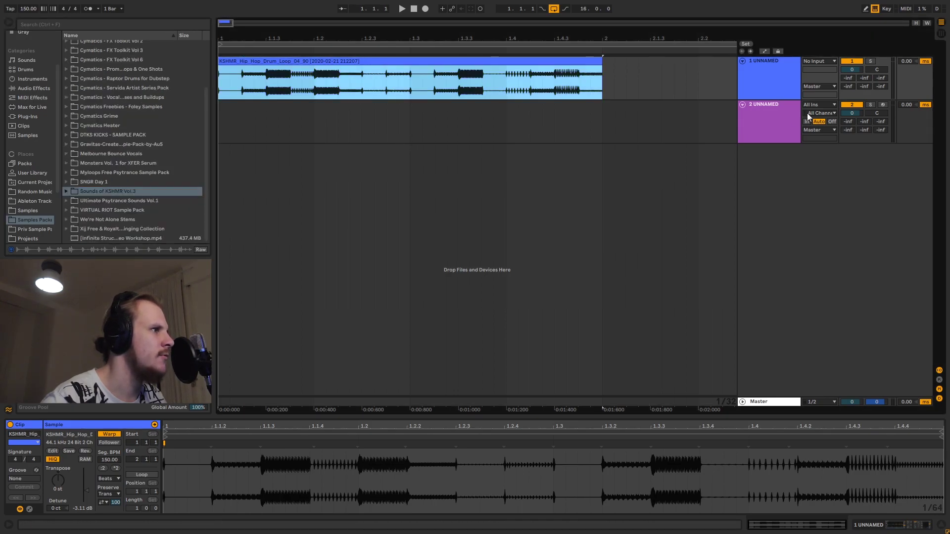
Open Serum on the second track, turn off oscillator A and enable the noise oscillator with the AC hum1 sample
click(785, 121)
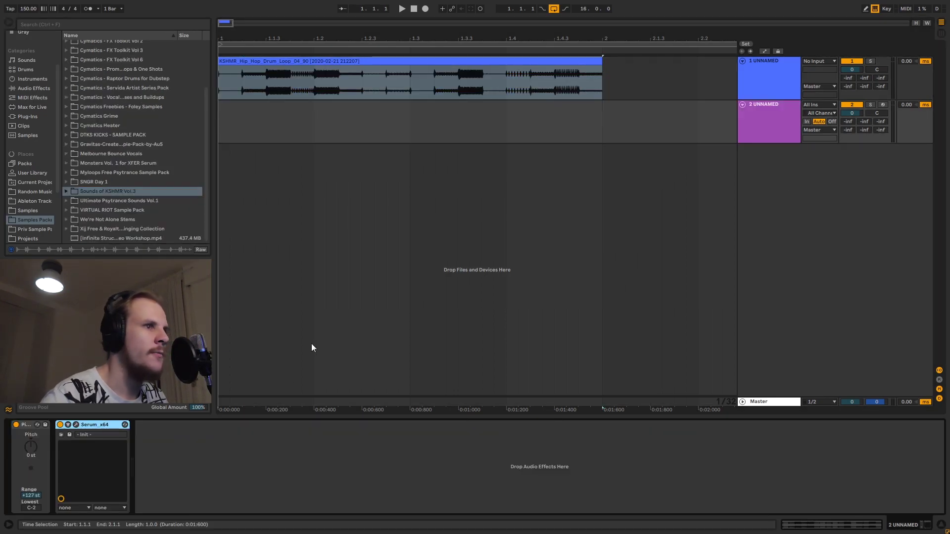
click(74, 425)
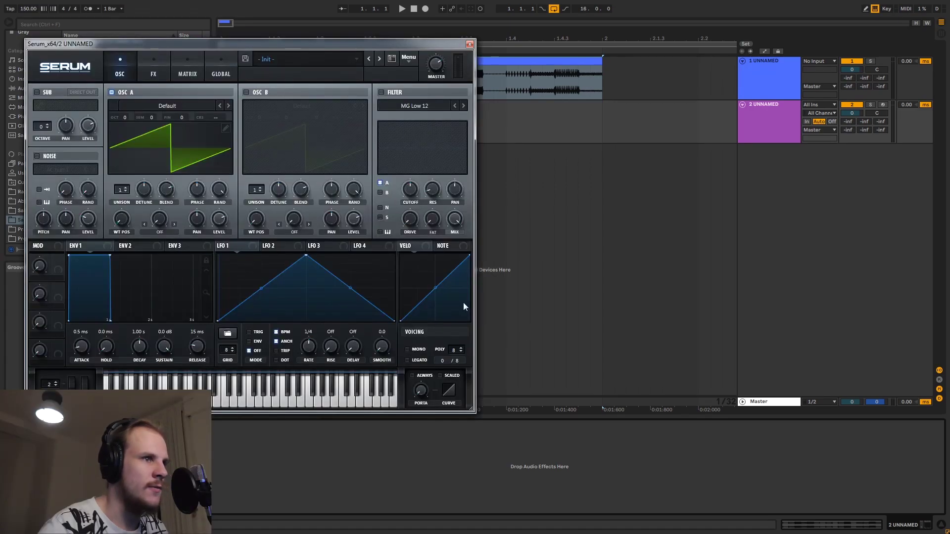
click(111, 92)
click(37, 156)
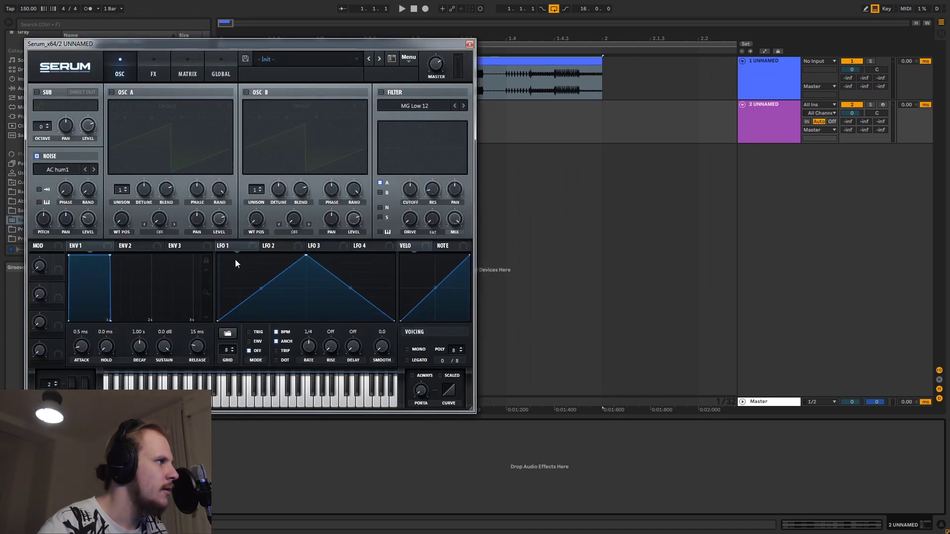
Shape LFO 1 with steep curved peaks at the start and at three quarters of the cycle, and set its rate to bar
drag(305, 261, 217, 256)
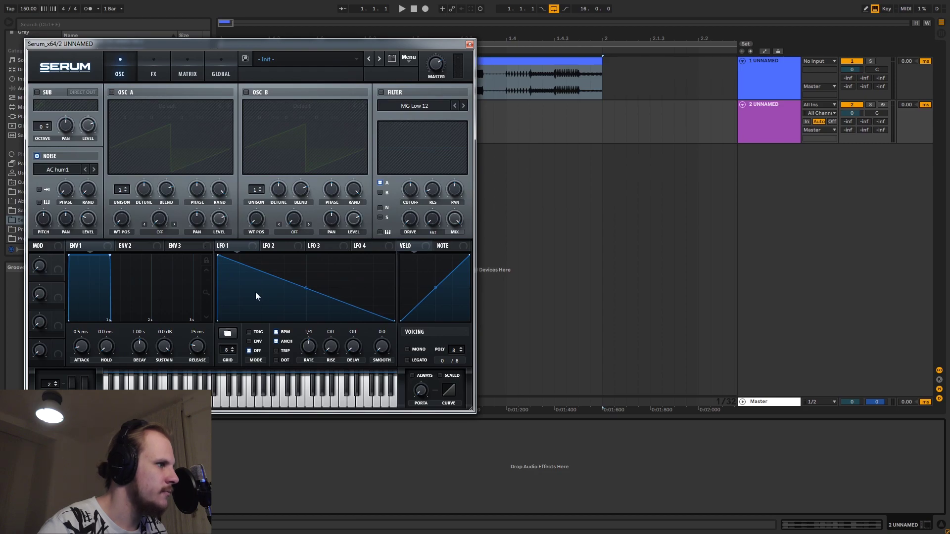
drag(257, 295, 266, 330)
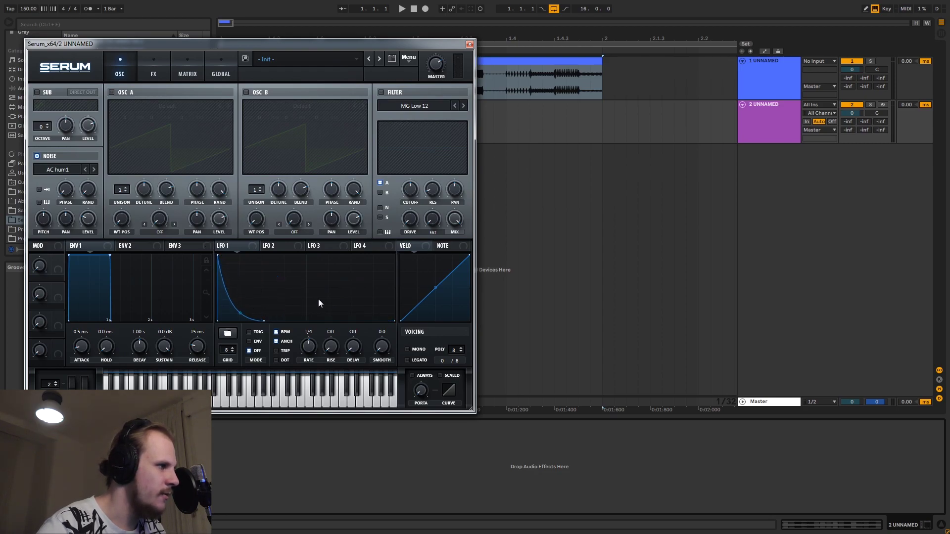
drag(336, 290, 352, 249)
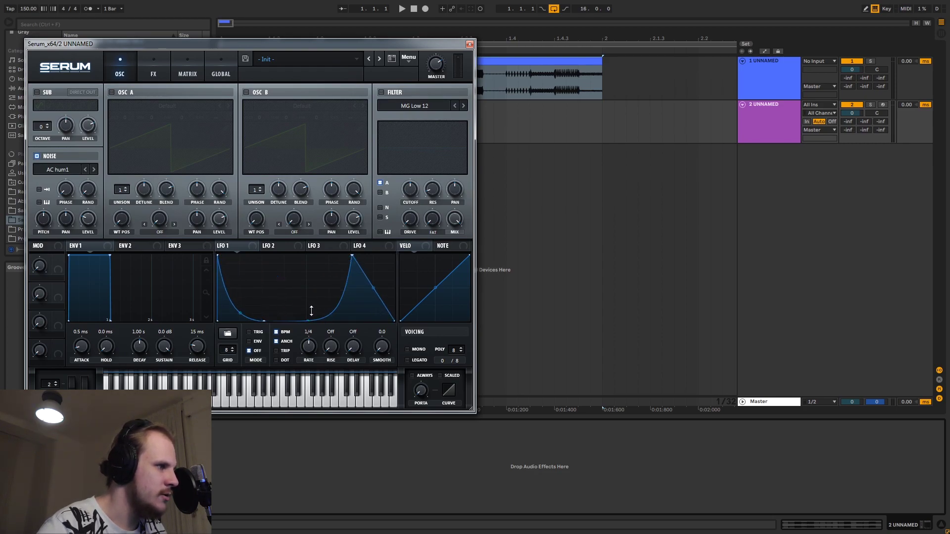
drag(372, 291, 373, 314)
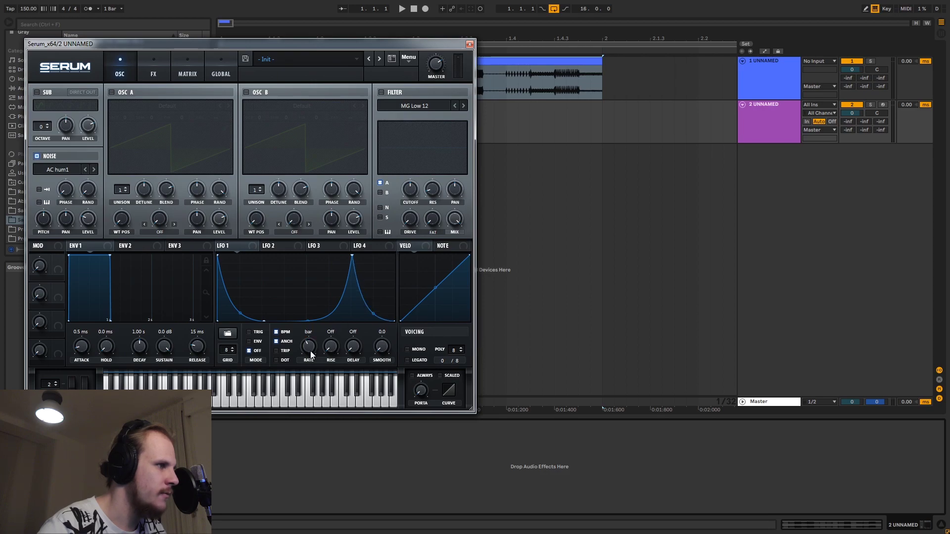
Assign LFO 1 to the noise level and audition the sound with the second track armed
drag(84, 219, 86, 219)
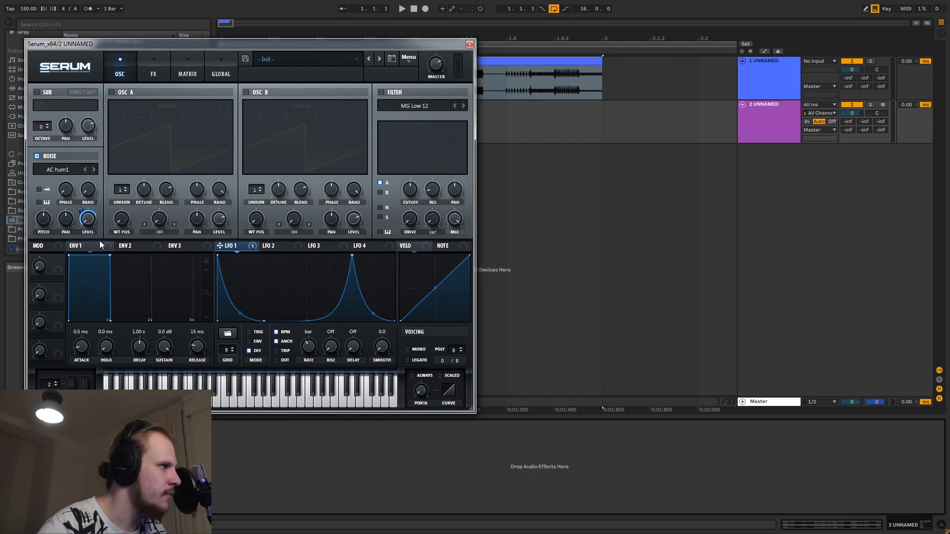
click(881, 105)
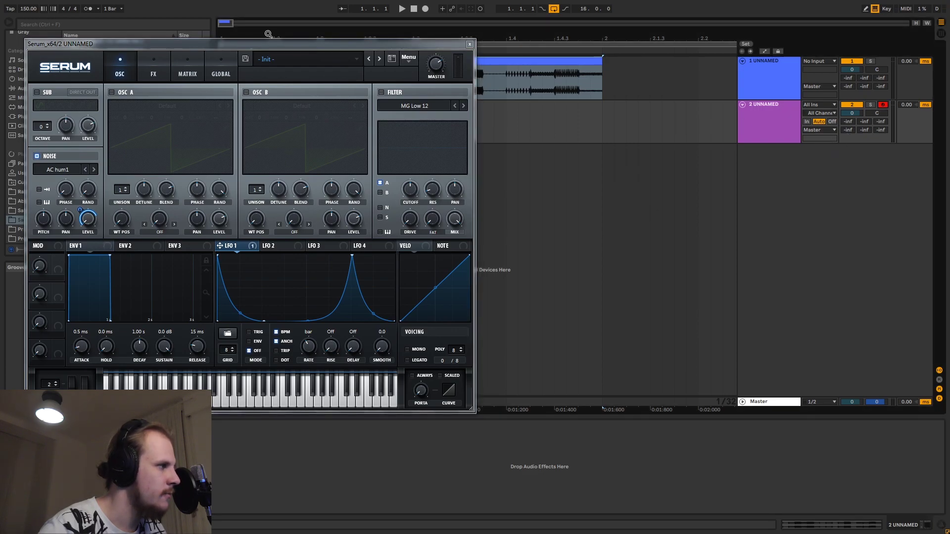
key(a)
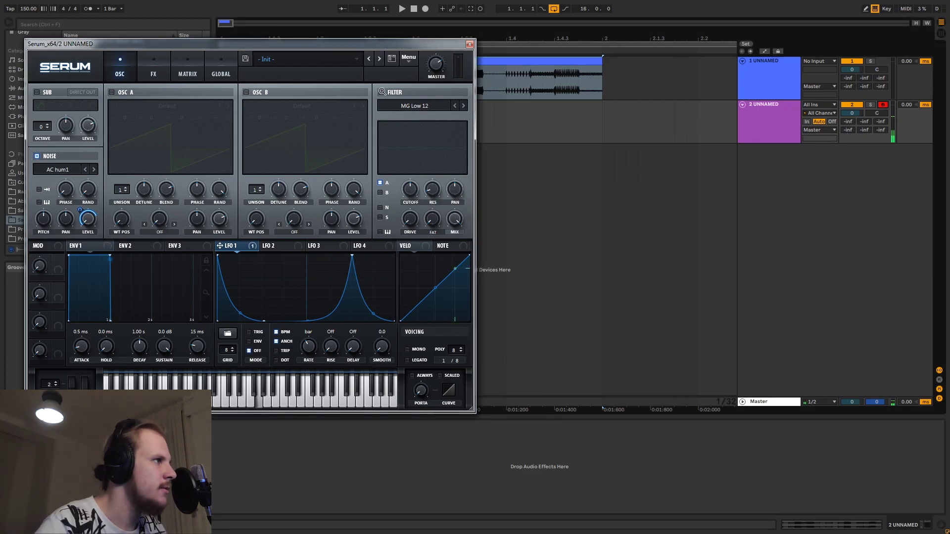
Enable a Band 24 filter fed only by the noise oscillator and modulate its cutoff with LFO 1
click(417, 107)
mouse_move(409, 118)
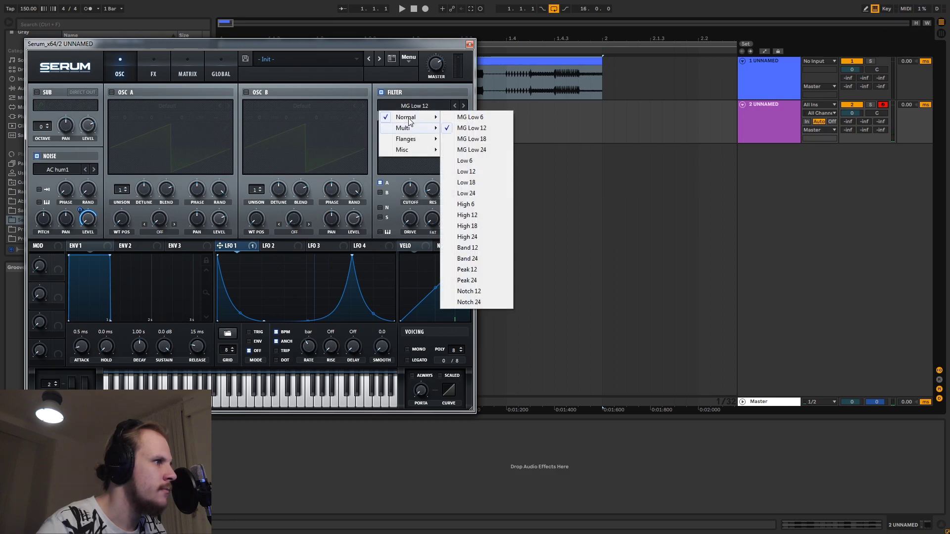
click(467, 258)
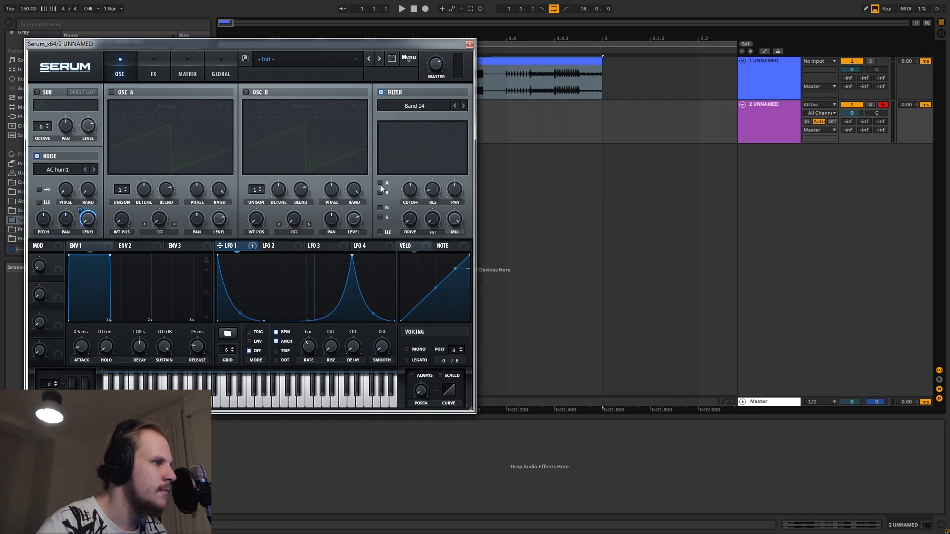
click(380, 207)
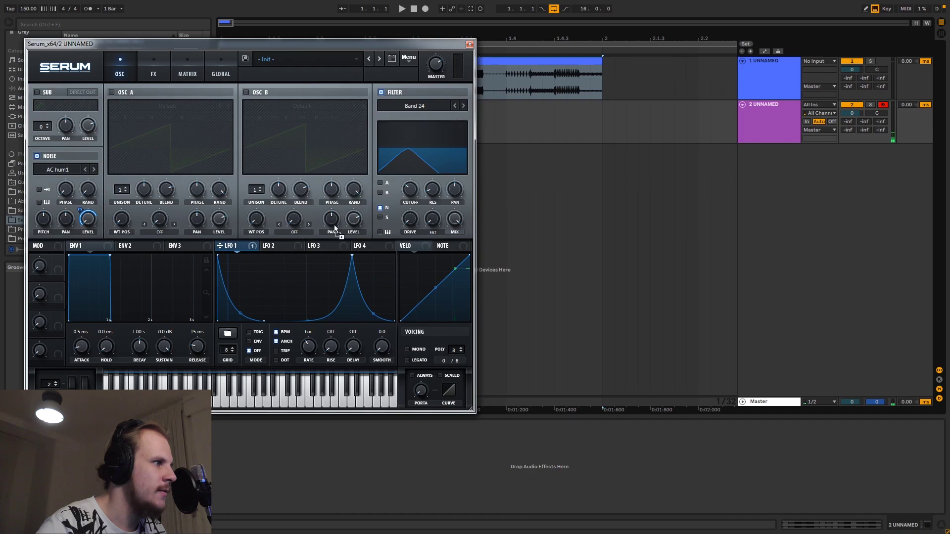
drag(408, 190, 402, 190)
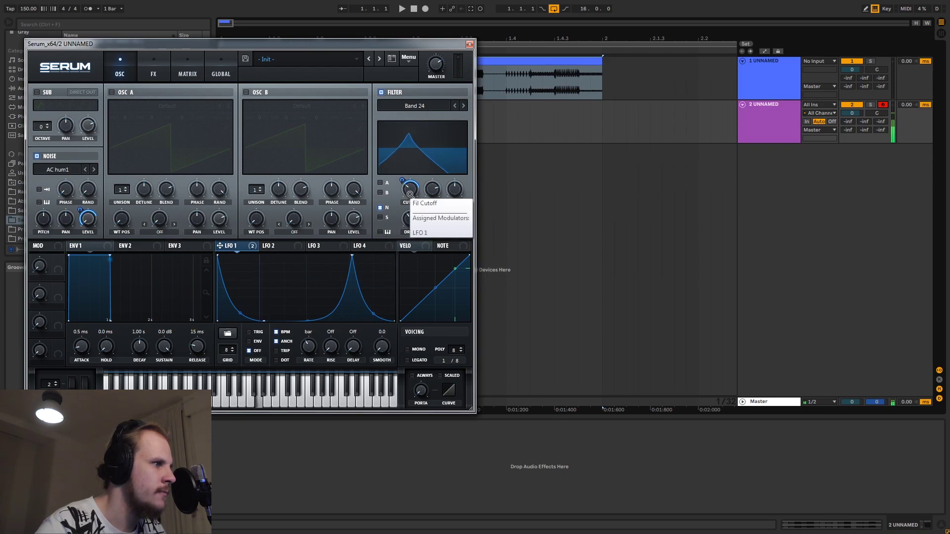
click(469, 45)
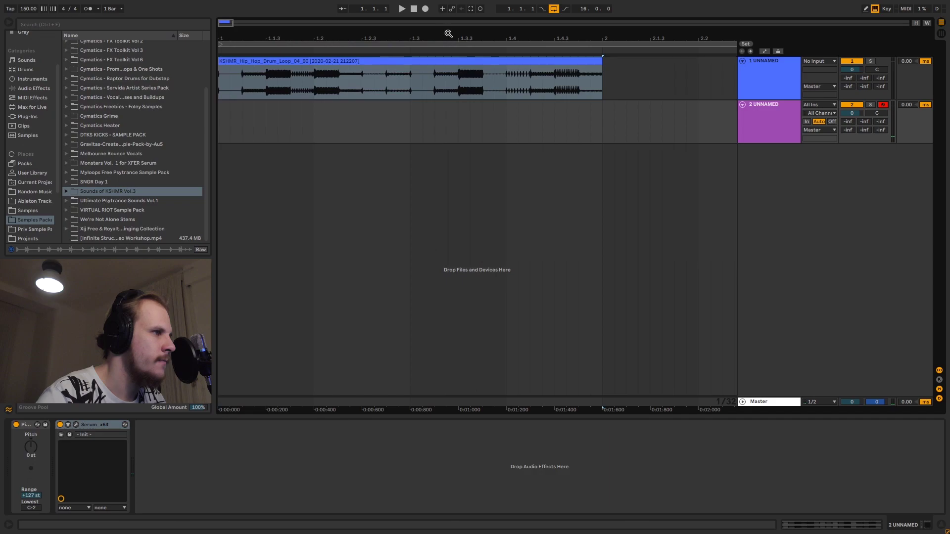
Create a 16-bar MIDI clip on the second track and fill its whole length with a single G3 note
scroll(239, 407, down, 5)
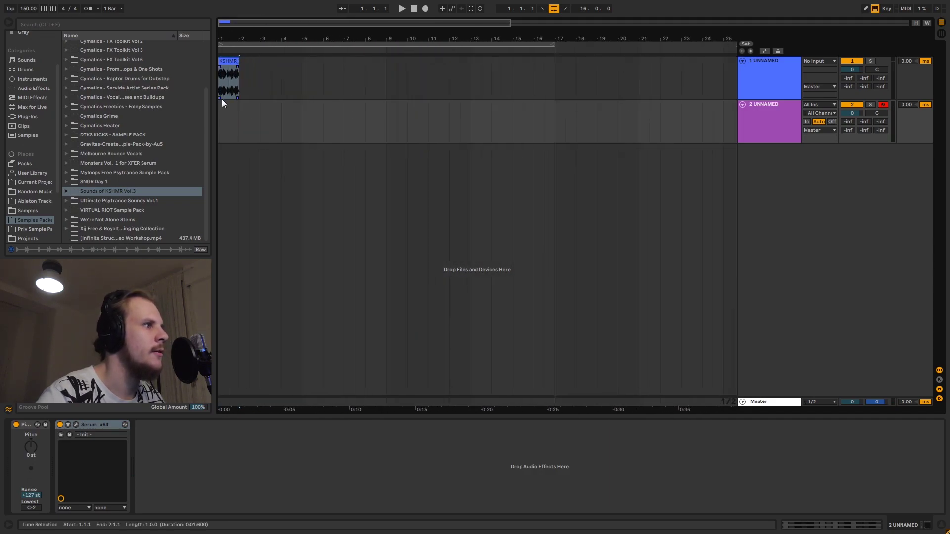
drag(219, 105, 553, 127)
key(ctrl+shift+m)
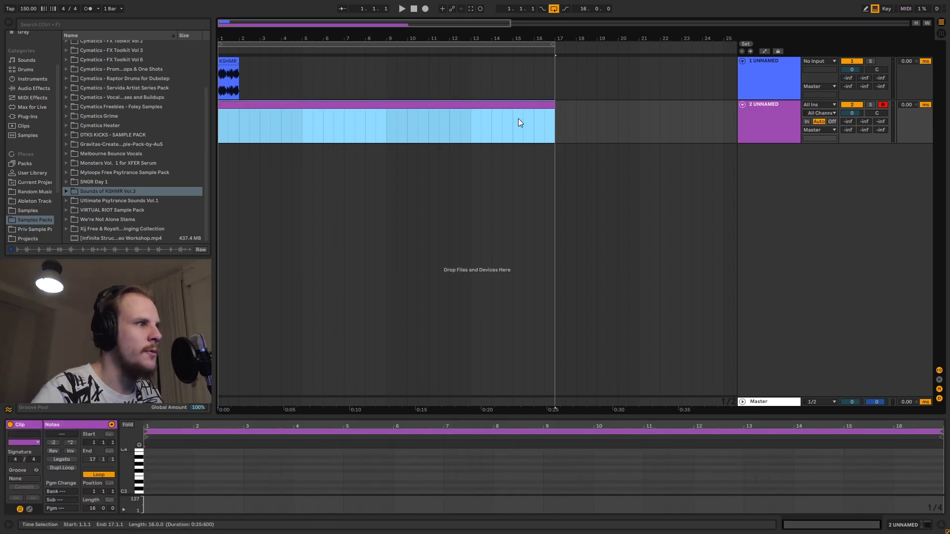
double_click(480, 105)
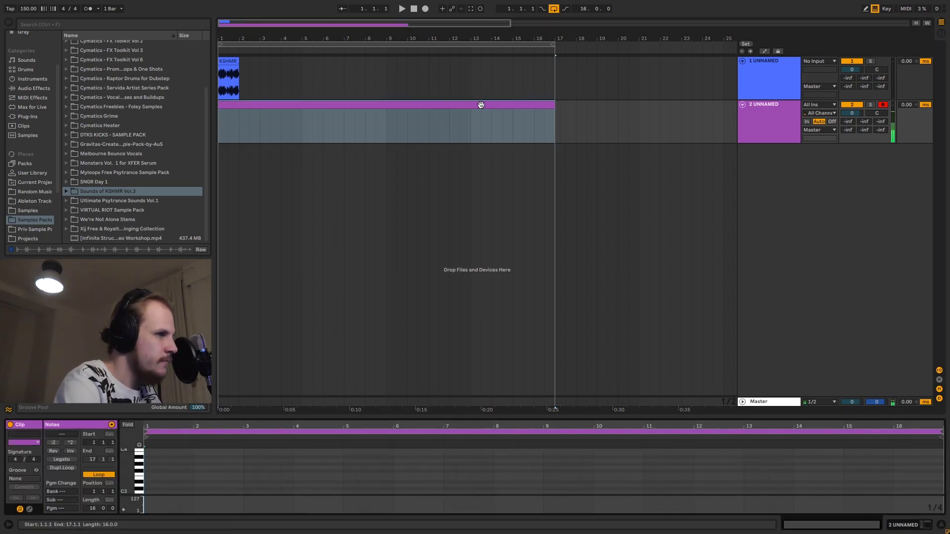
double_click(150, 468)
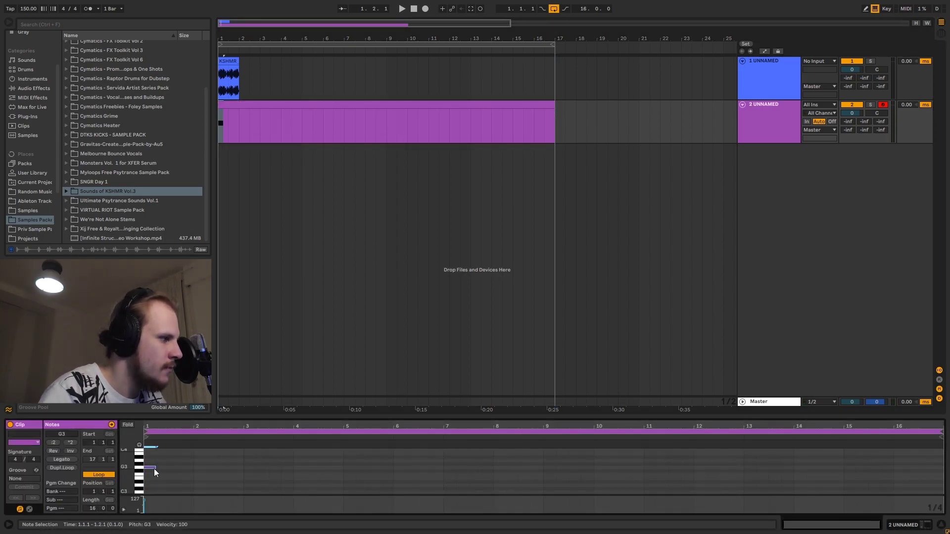
drag(155, 468, 937, 468)
Add a filter effect of type Cmb + in Serum, set its resonance to 41% and adjust its cutoff
click(765, 117)
click(83, 425)
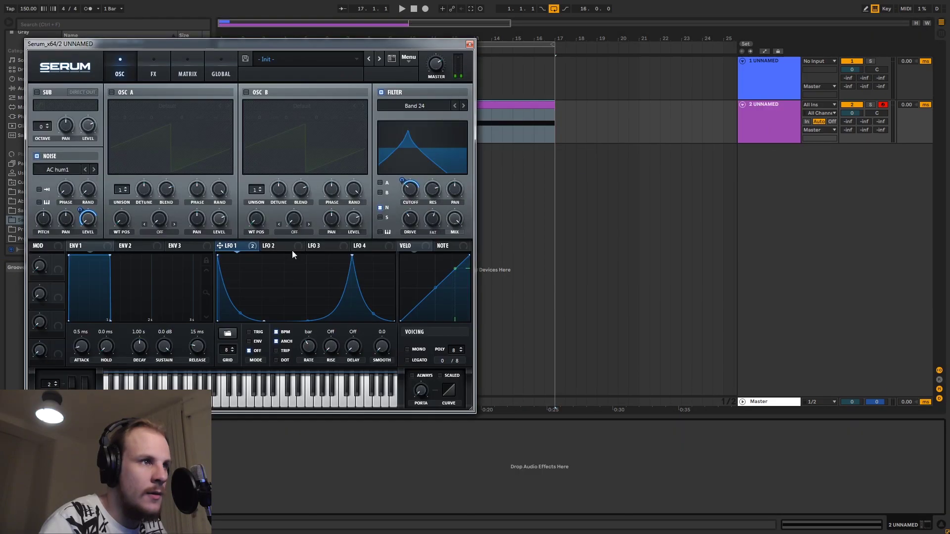
click(153, 74)
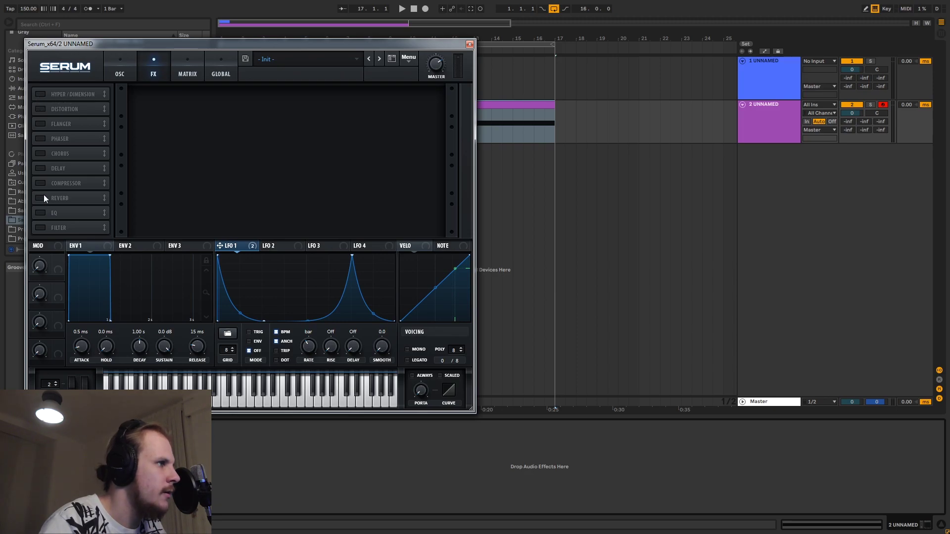
click(41, 228)
click(199, 103)
mouse_move(199, 137)
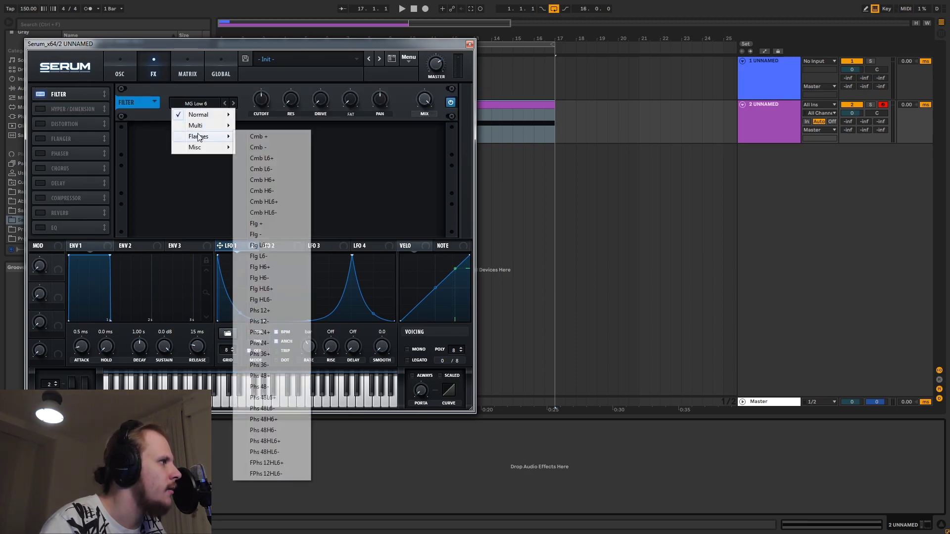
click(274, 136)
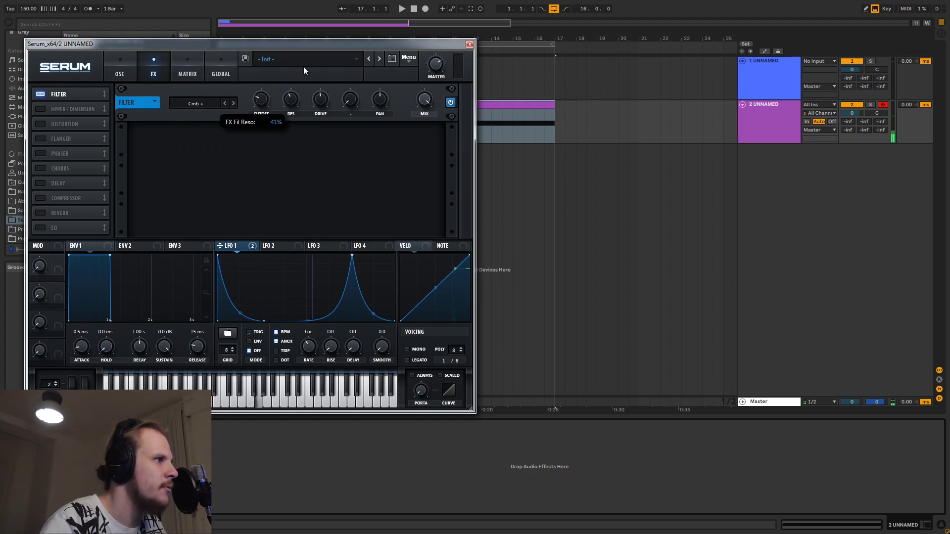
drag(265, 103, 266, 108)
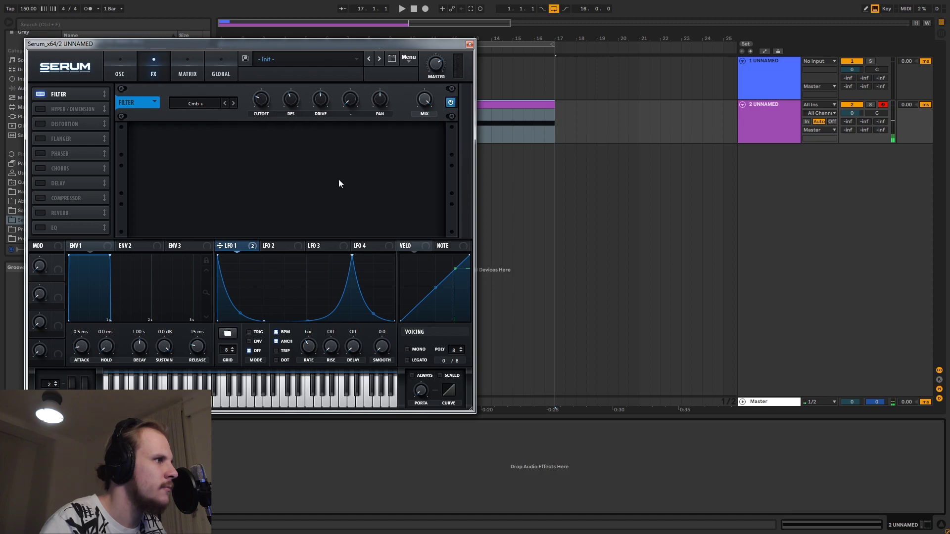
Set LFO 2 to a 16 bar rate and draw a stepped shape with raised steps at the start, middle and end
click(274, 245)
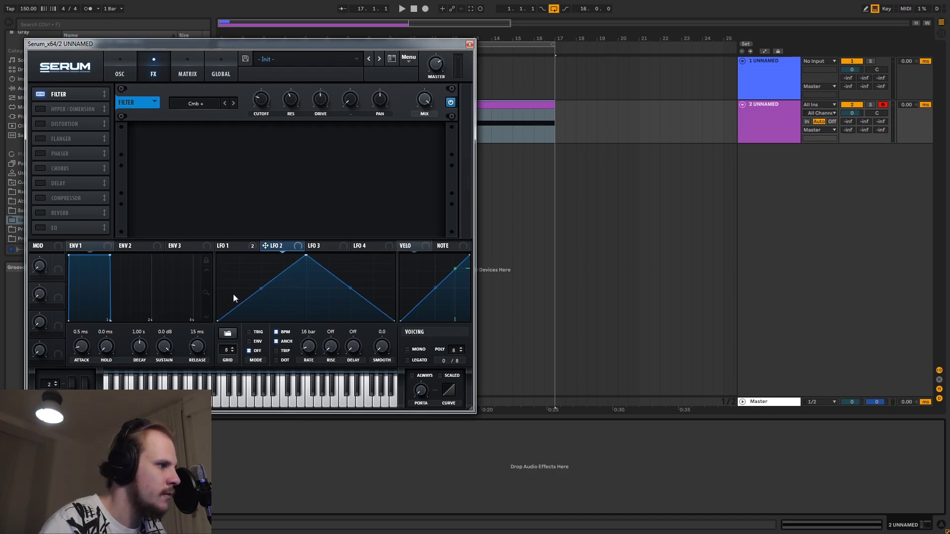
drag(227, 298, 273, 313)
click(296, 313)
click(314, 305)
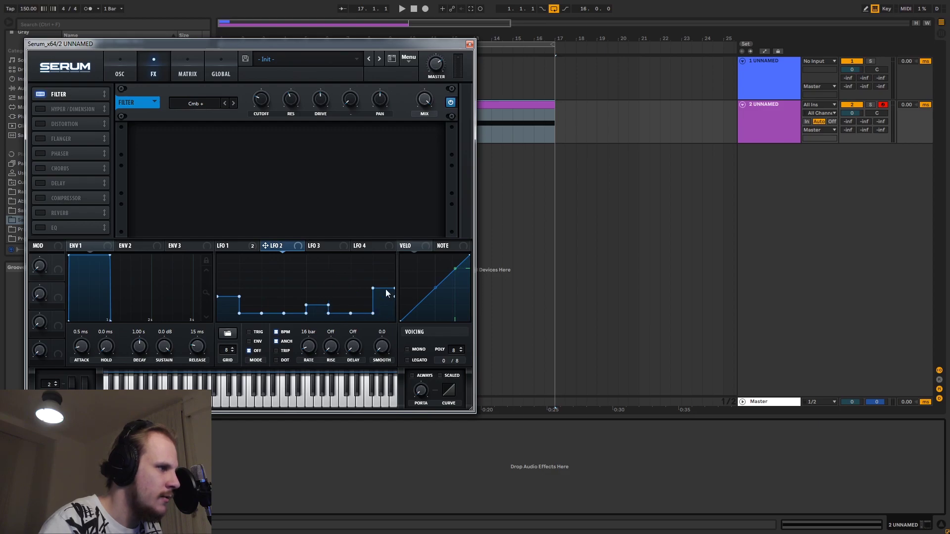
Assign LFO 2 to the effect filter's cutoff, audition the patch and close Serum
drag(263, 87, 249, 134)
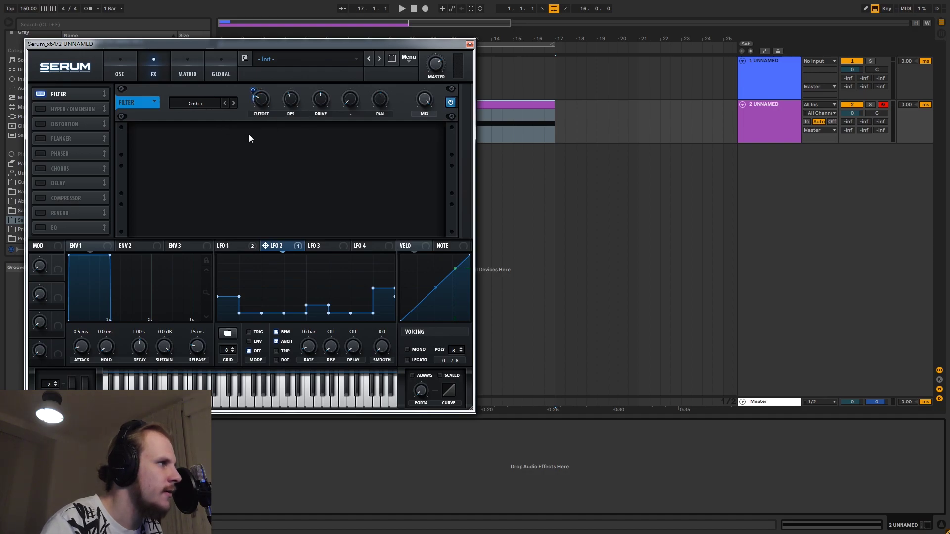
key(a)
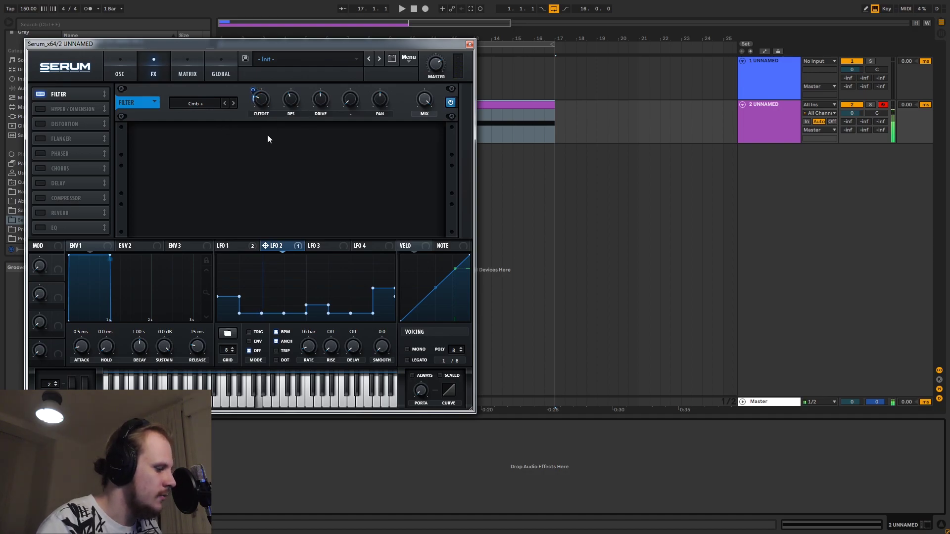
click(469, 44)
Freeze the second track and flatten it to an audio clip
right_click(749, 110)
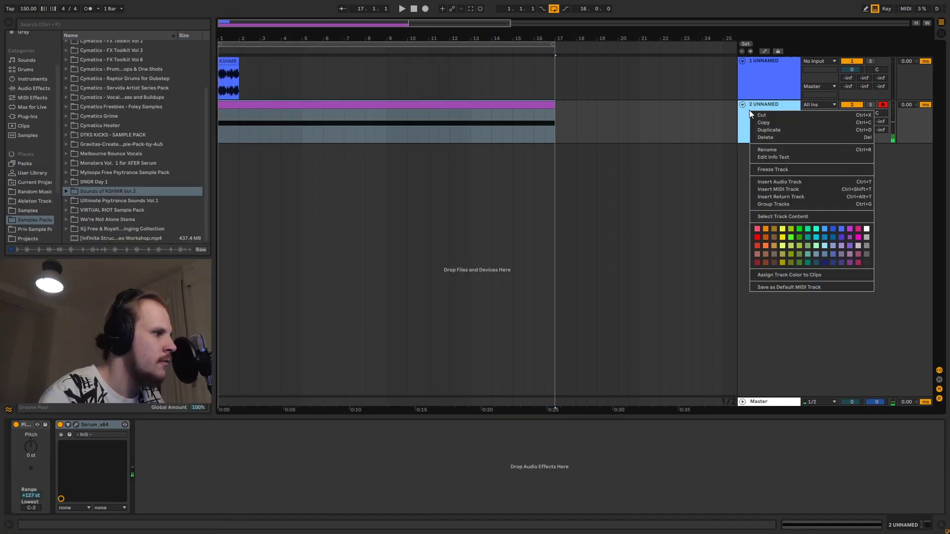
click(778, 169)
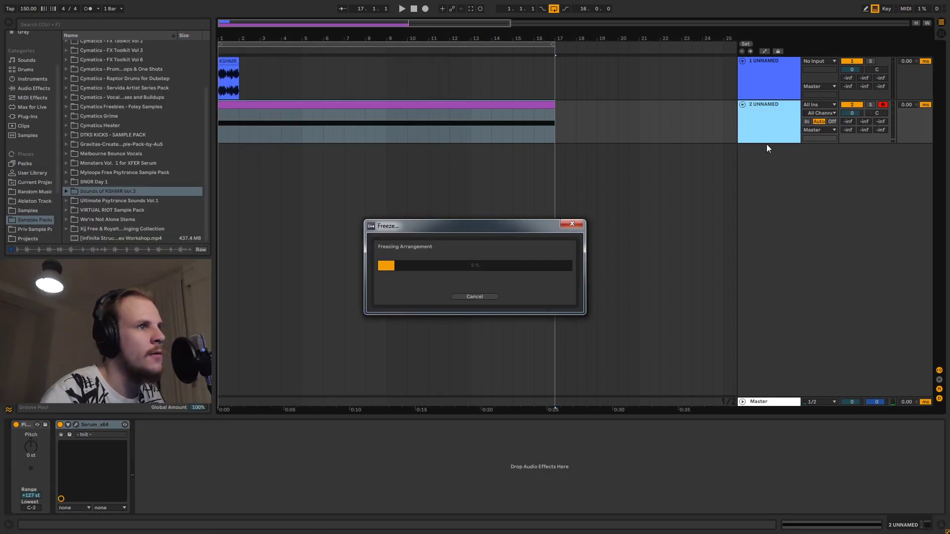
right_click(753, 113)
click(765, 181)
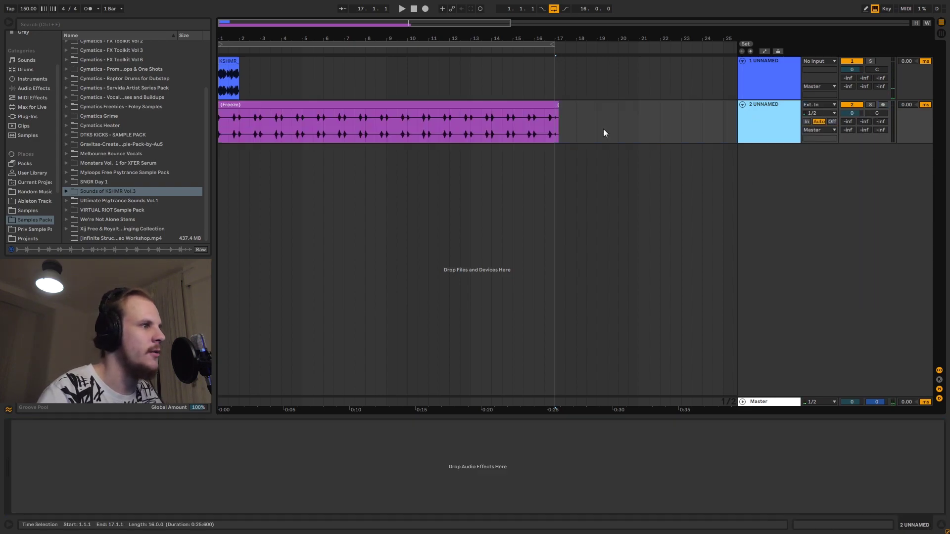
Remove the flattened clip's tail past bar 17 and time-compress the clip to one bar, matching the drum loop's length
click(415, 104)
drag(248, 38, 276, 66)
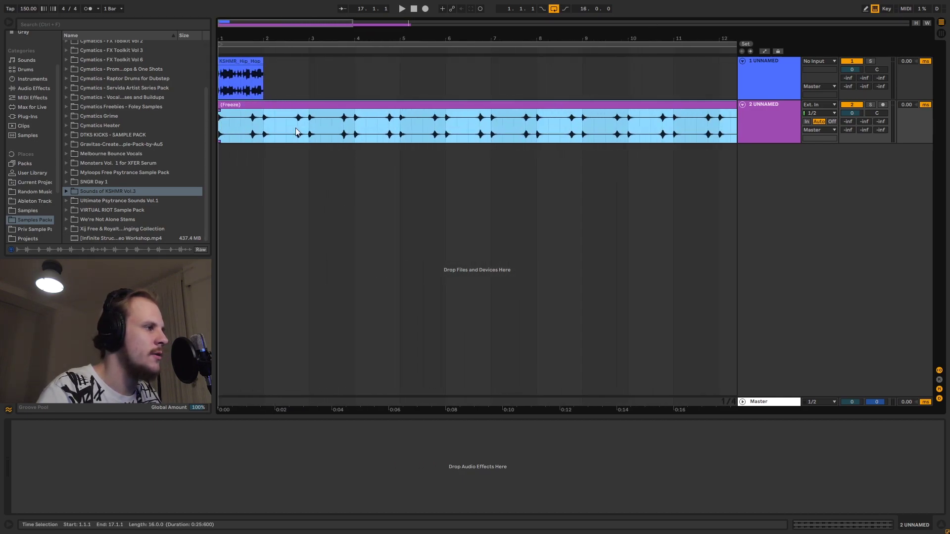
drag(415, 41, 416, 16)
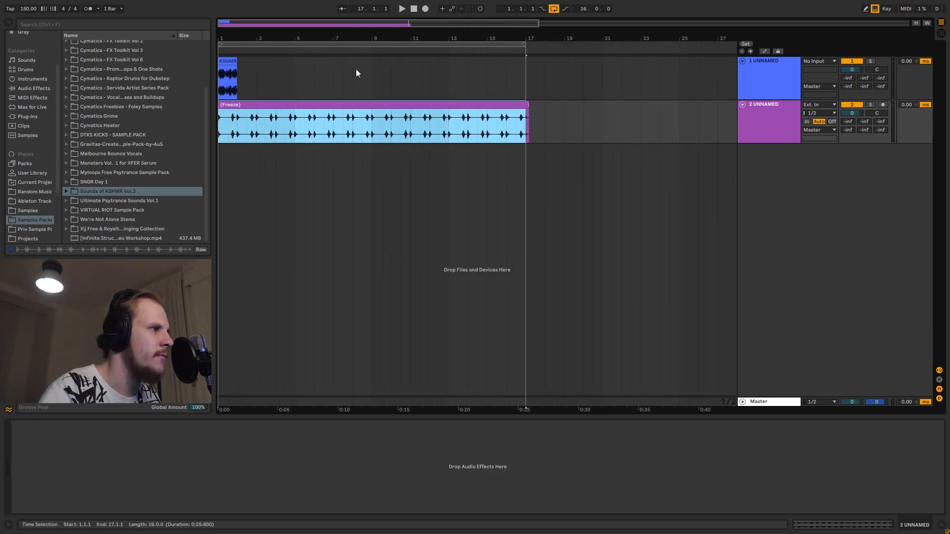
click(528, 105)
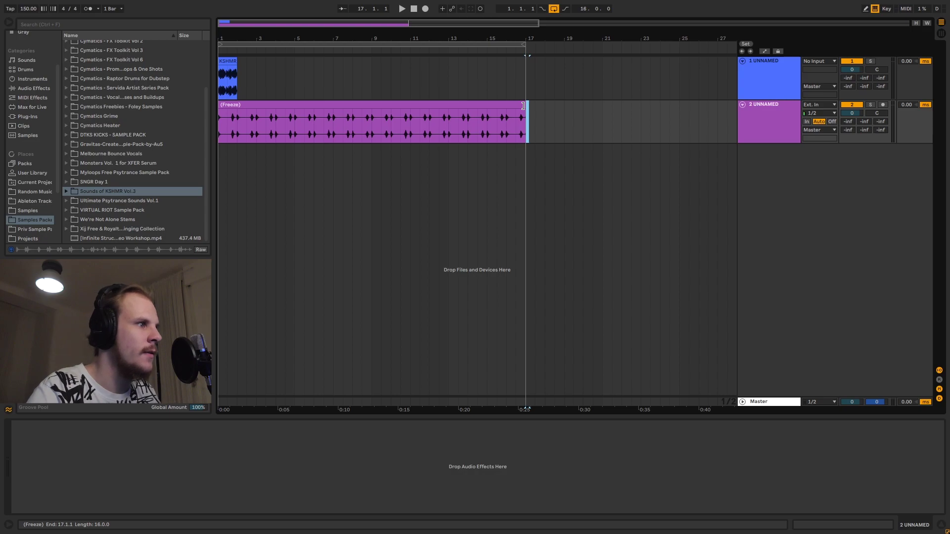
click(522, 105)
drag(522, 105, 239, 106)
Solo the second track, audition the time-compressed clip and consolidate it
drag(228, 39, 227, 122)
click(870, 105)
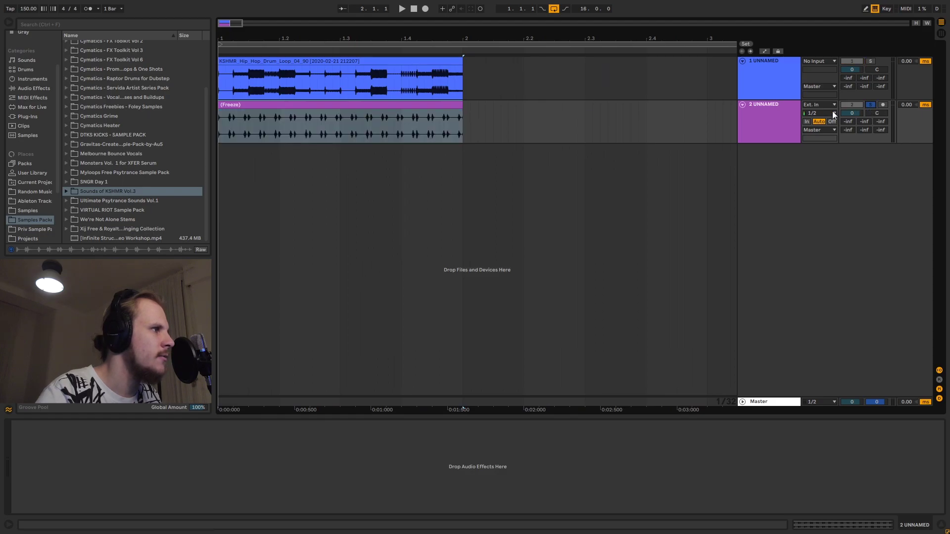
click(271, 105)
key(space)
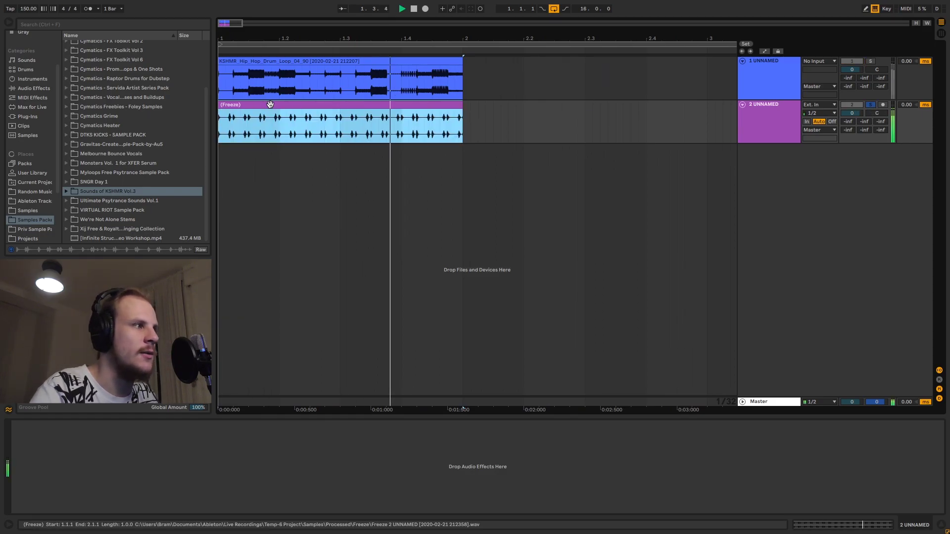
key(space)
Transpose the consolidated clip up to 36 st, audition it and consolidate it again
double_click(270, 104)
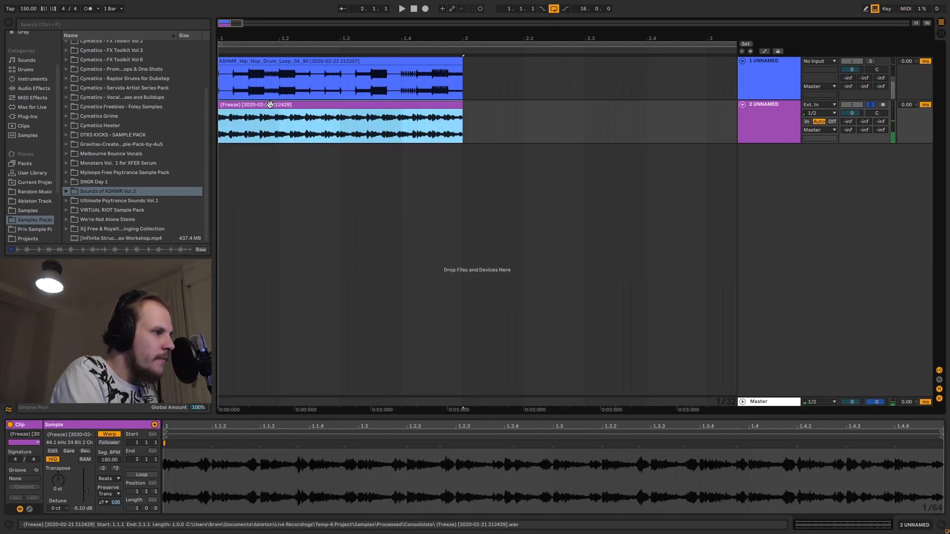
drag(65, 480, 63, 480)
key(space)
key(space)
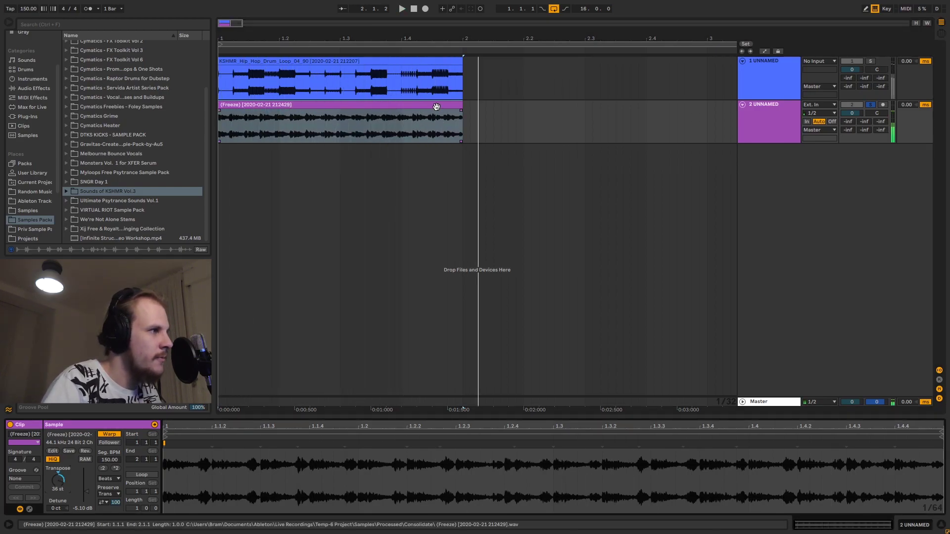
click(435, 105)
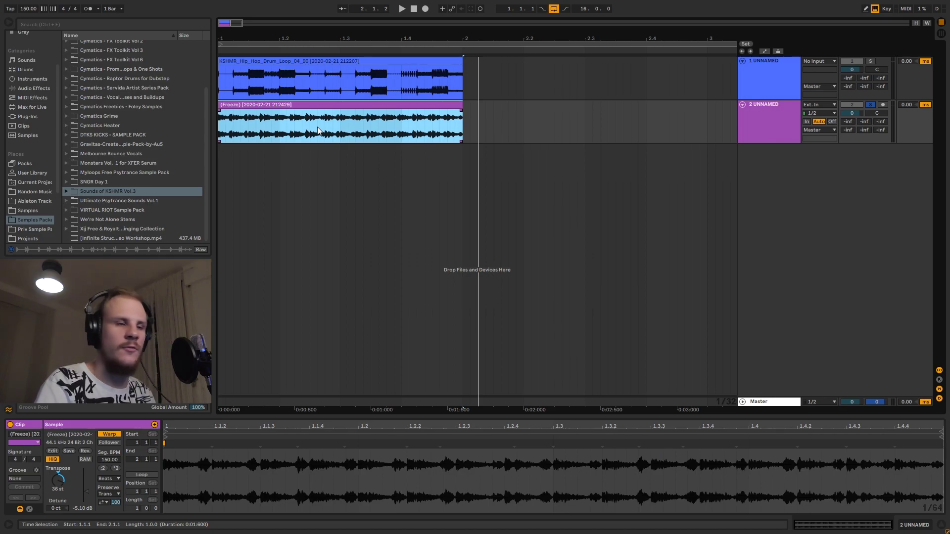
key(ctrl+j)
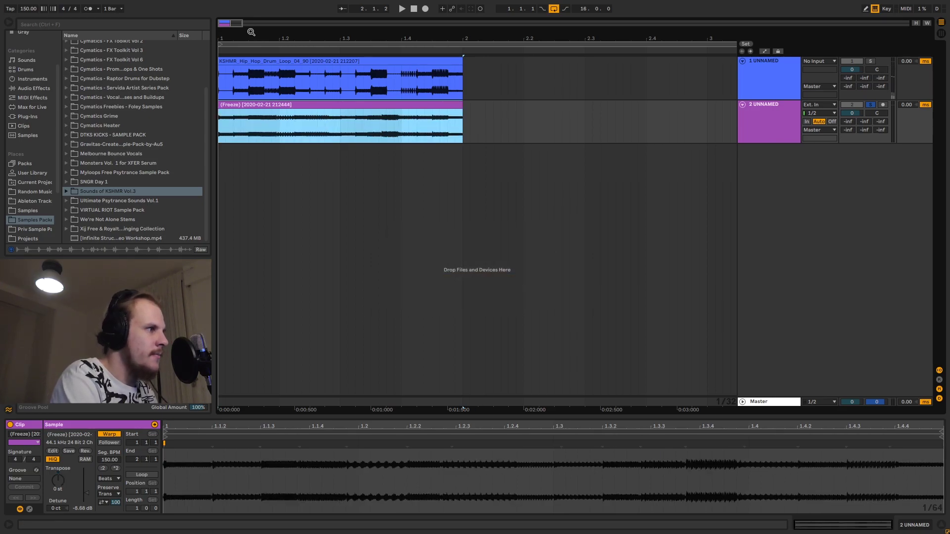
mouse_move(229, 37)
mouse_down()
mouse_move(240, 74)
mouse_move(237, 54)
mouse_up()
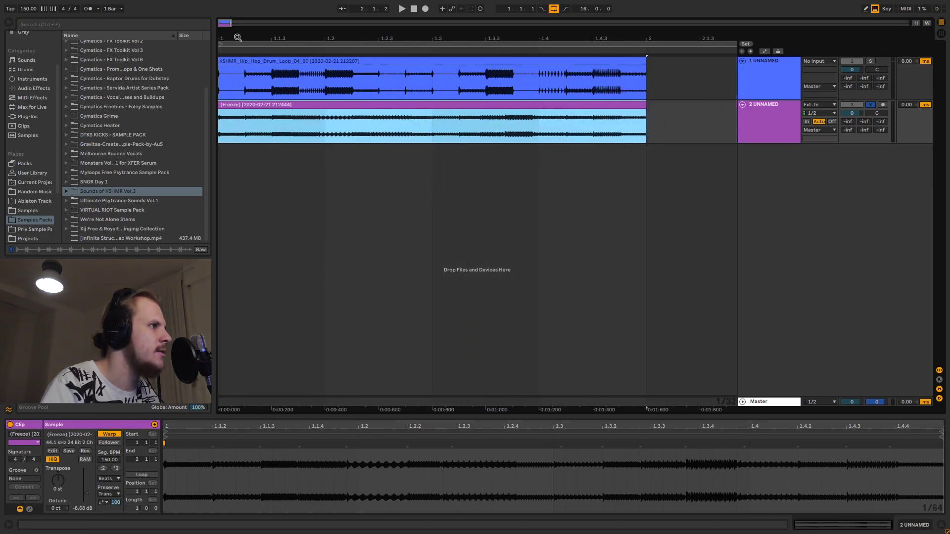
drag(223, 123, 319, 128)
click(320, 127)
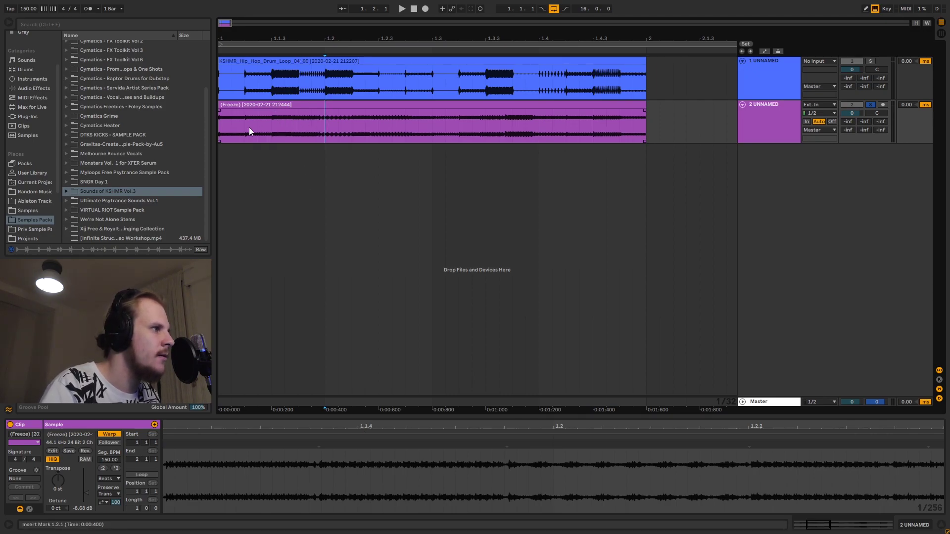
drag(225, 124, 348, 128)
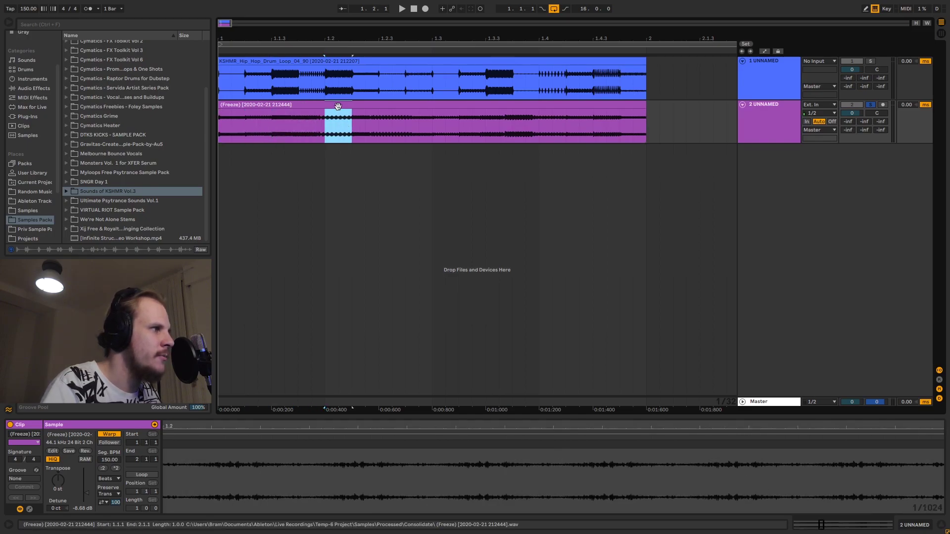
Add warp markers to the purple clip from 1.1.2 to 1.2.3, aligning the sound changes with the sixteenth-note grid
click(337, 105)
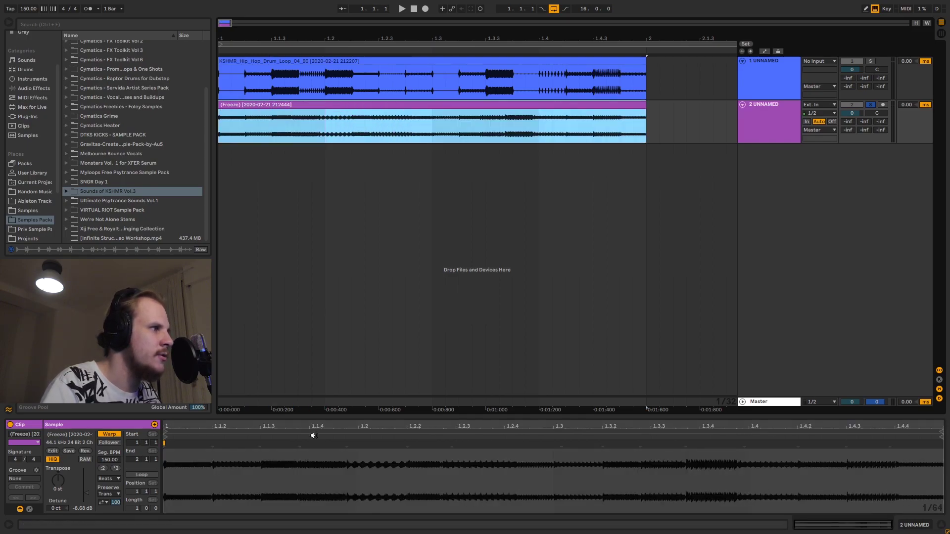
click(213, 446)
drag(301, 445, 359, 445)
mouse_move(418, 446)
mouse_down()
mouse_move(407, 445)
mouse_move(468, 446)
mouse_move(456, 442)
mouse_up()
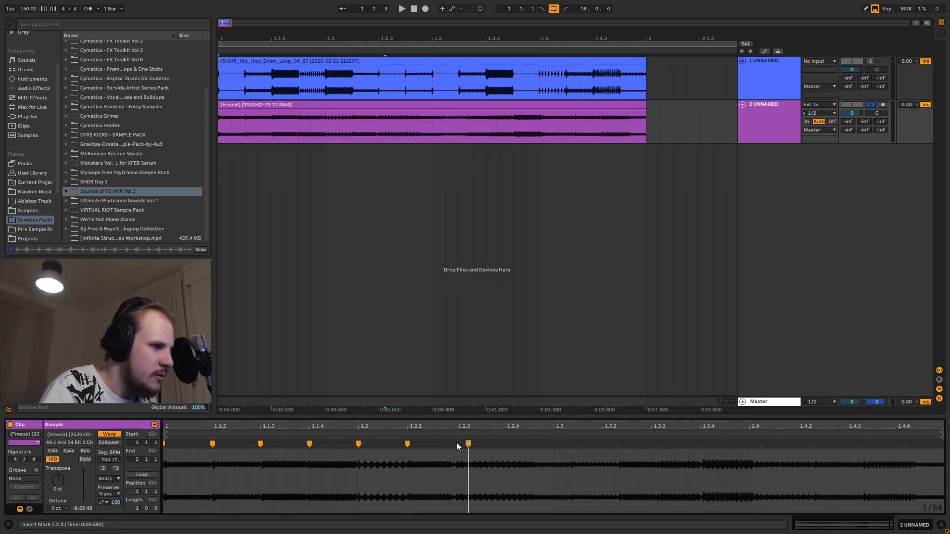
Place warp markers on the purple clip's sound changes and align them with the grid from 1.2.4 to 1.3.4
click(553, 445)
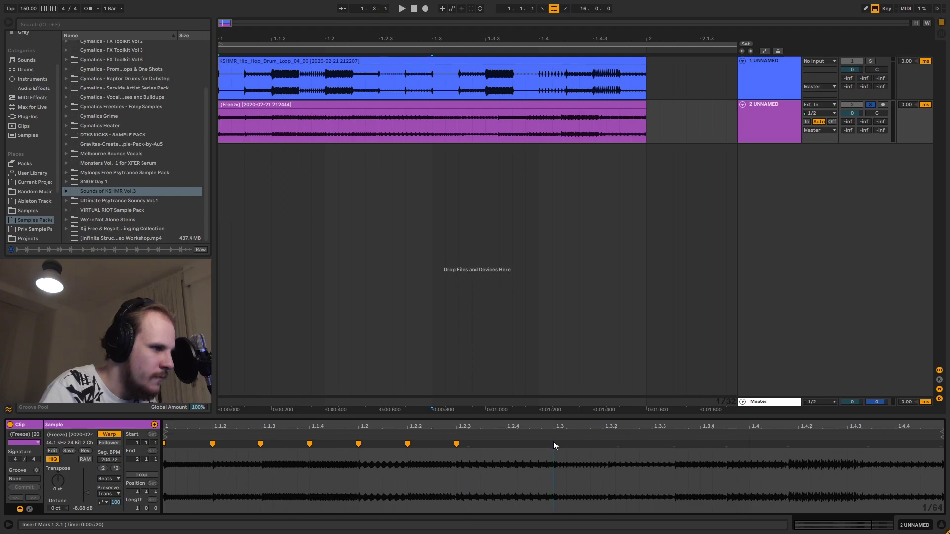
drag(553, 444, 507, 445)
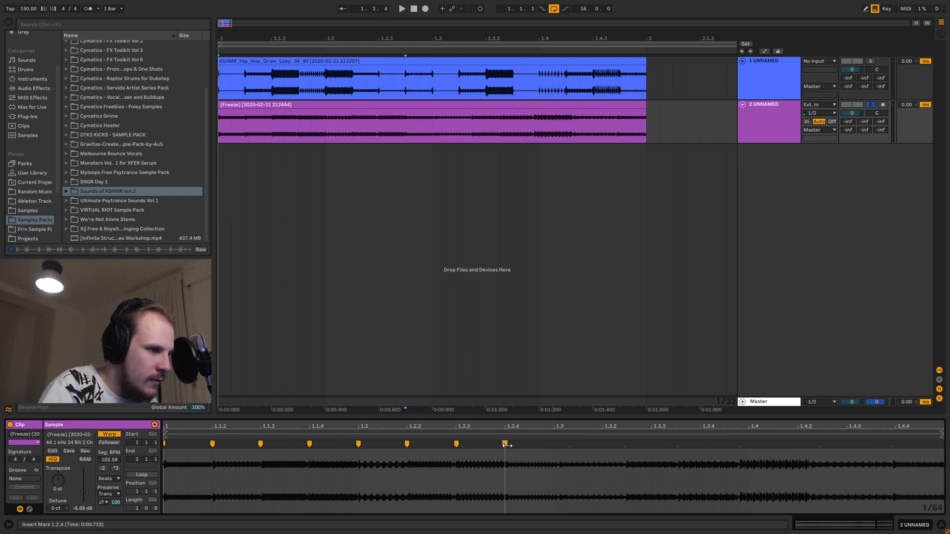
click(555, 444)
click(602, 444)
click(651, 445)
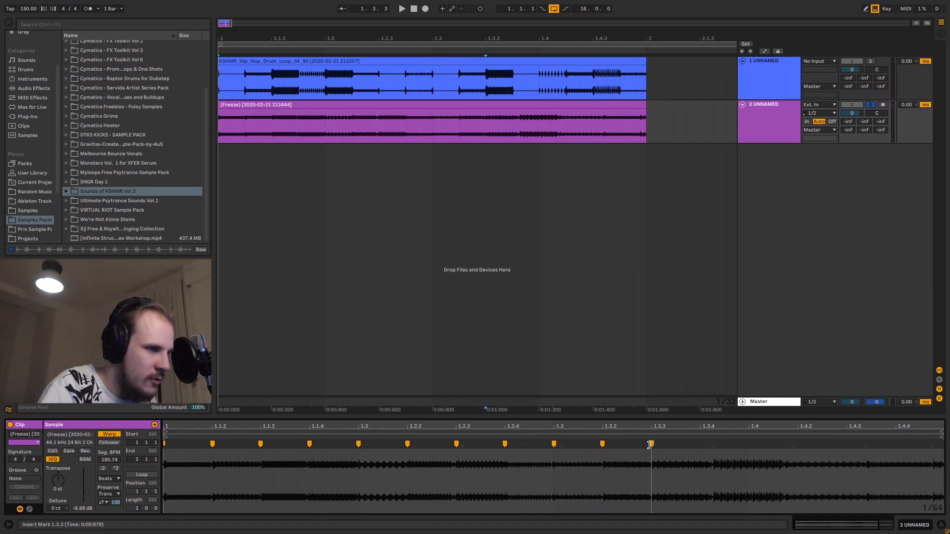
click(699, 443)
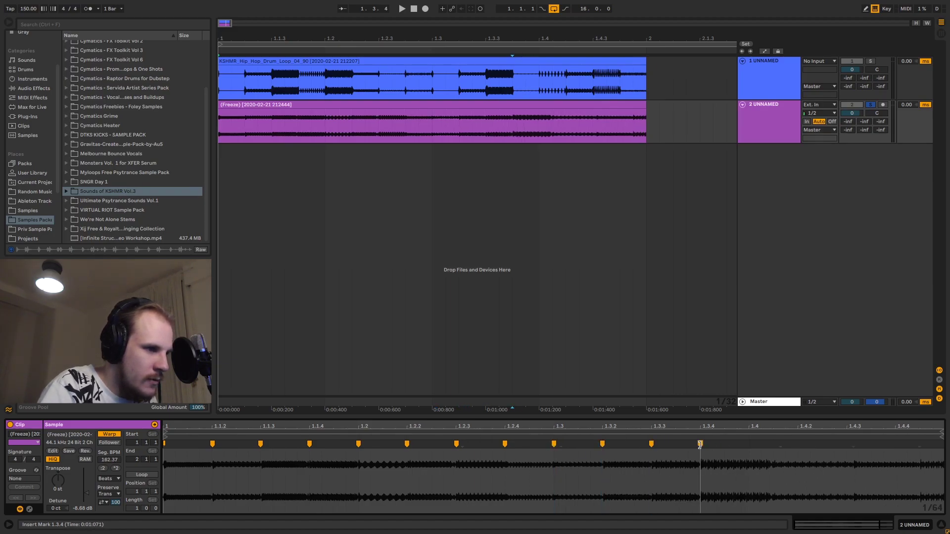
Add the remaining warp markers from 1.4 to the clip's end at bar 2, pulling each onto its sixteenth-note grid line
double_click(771, 444)
drag(770, 444, 751, 445)
double_click(832, 446)
drag(832, 445, 798, 446)
double_click(863, 446)
drag(864, 446, 846, 447)
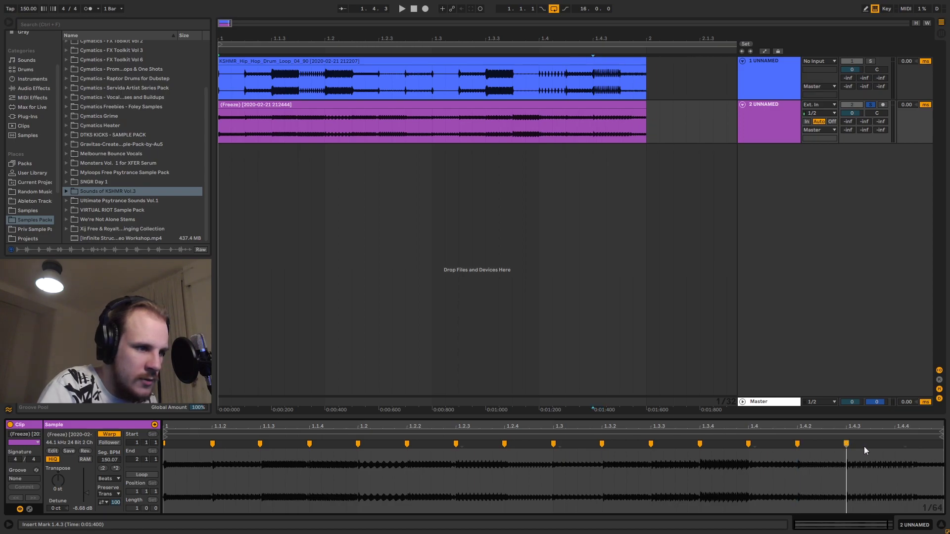
double_click(913, 448)
drag(912, 446, 851, 421)
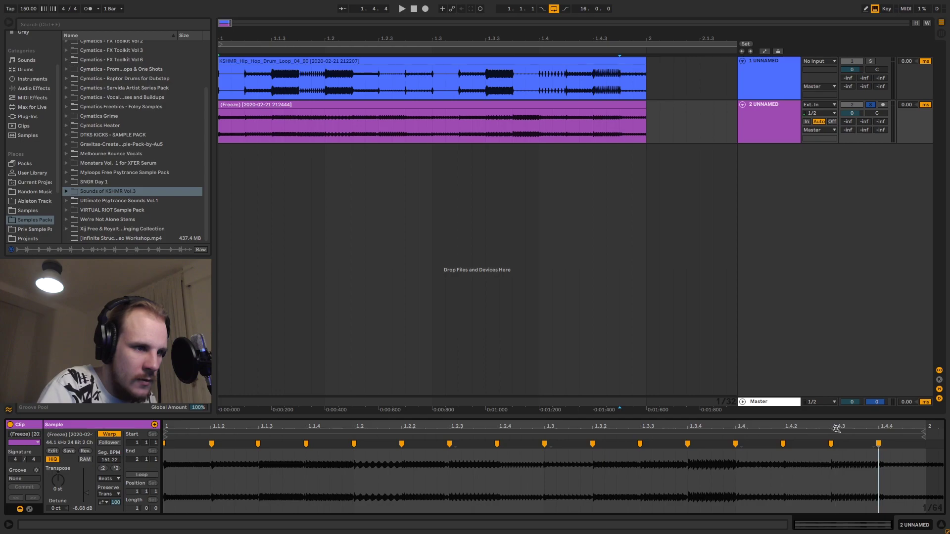
drag(942, 443, 928, 444)
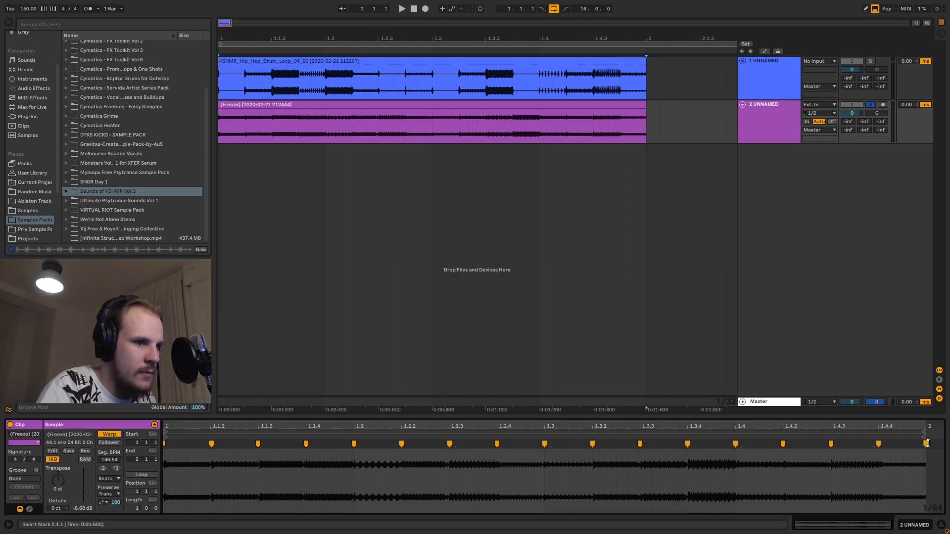
Audition the warped clip and consolidate it
click(349, 119)
key(space)
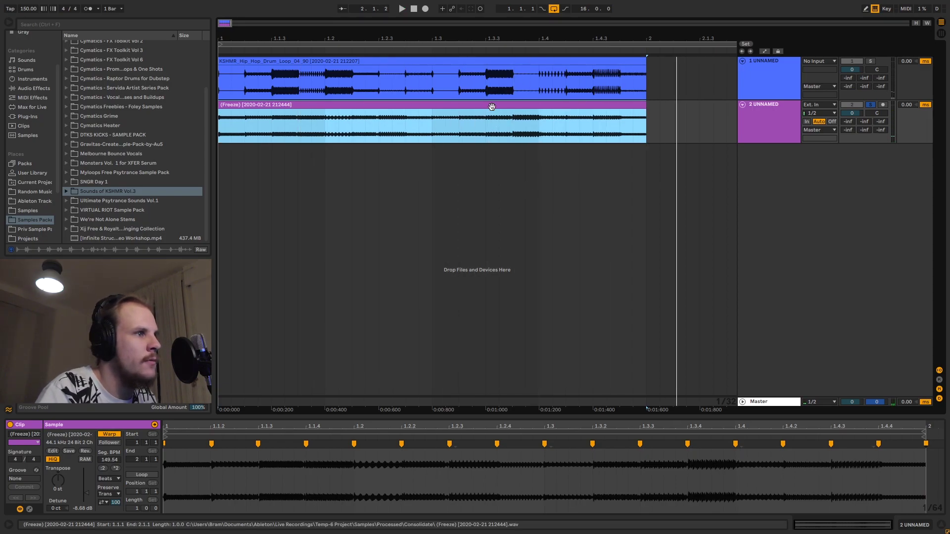
key(ctrl+j)
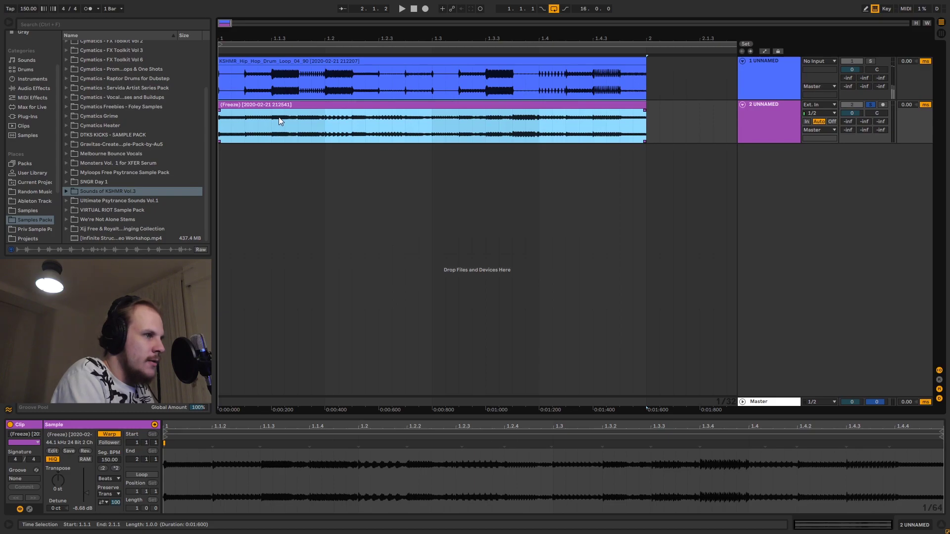
Split the purple clip at 1.1.2, 1.1.4, 1.2.2, 1.3, 1.3.3 and 1.4.2
click(244, 130)
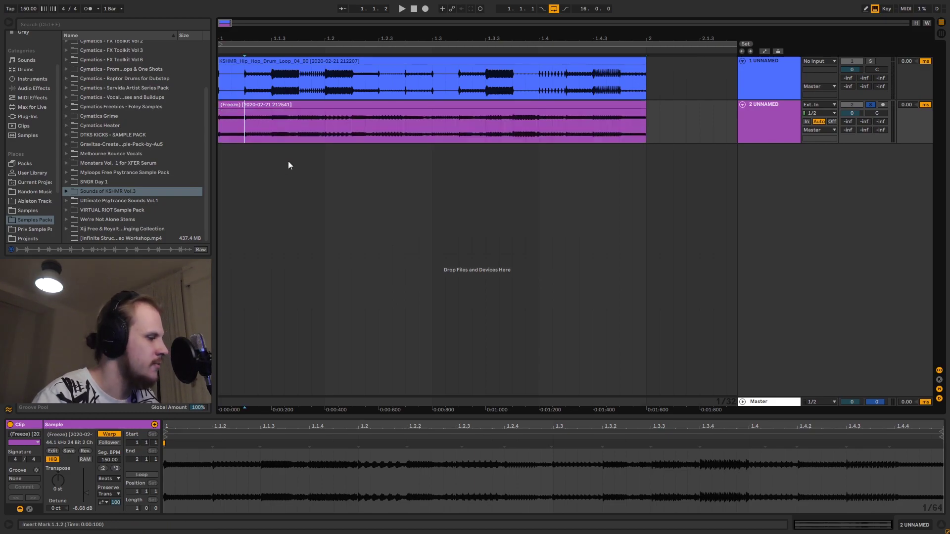
key(ctrl+e)
click(298, 128)
key(ctrl+e)
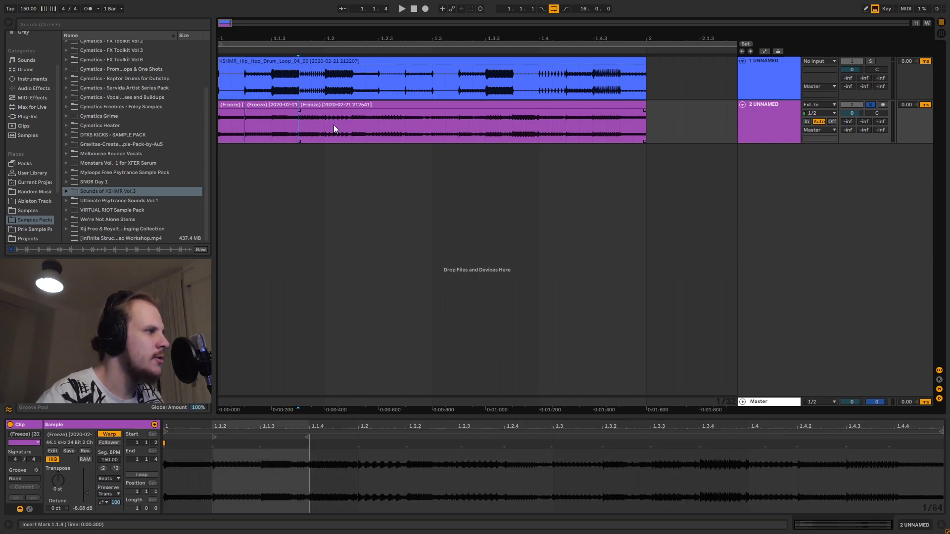
click(349, 129)
key(ctrl+e)
click(432, 126)
key(ctrl+e)
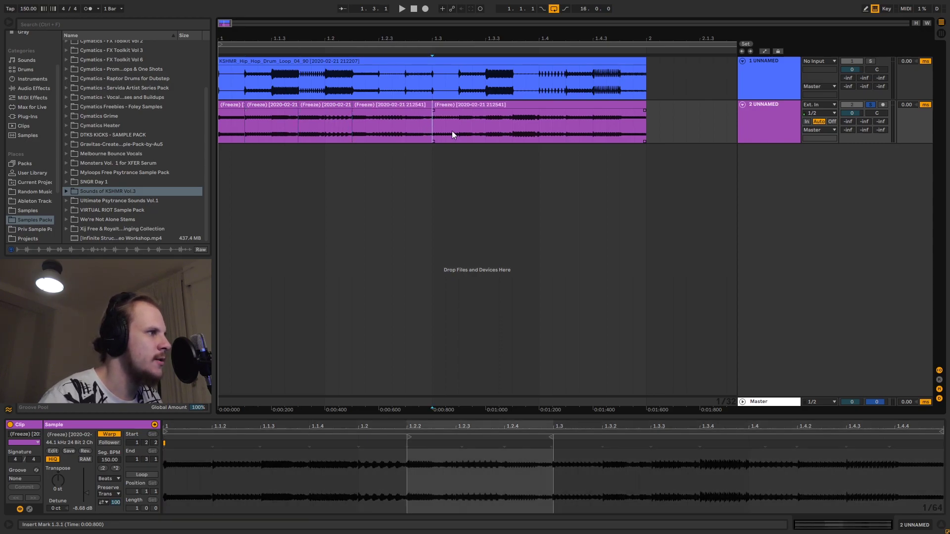
click(486, 126)
key(ctrl+e)
click(565, 127)
key(ctrl+e)
Split the second half of the blue drum loop clip at 1.4.3, 1.4, 1.3.4, 1.3.2 and 1.3
click(593, 85)
key(ctrl+e)
click(538, 83)
key(ctrl+e)
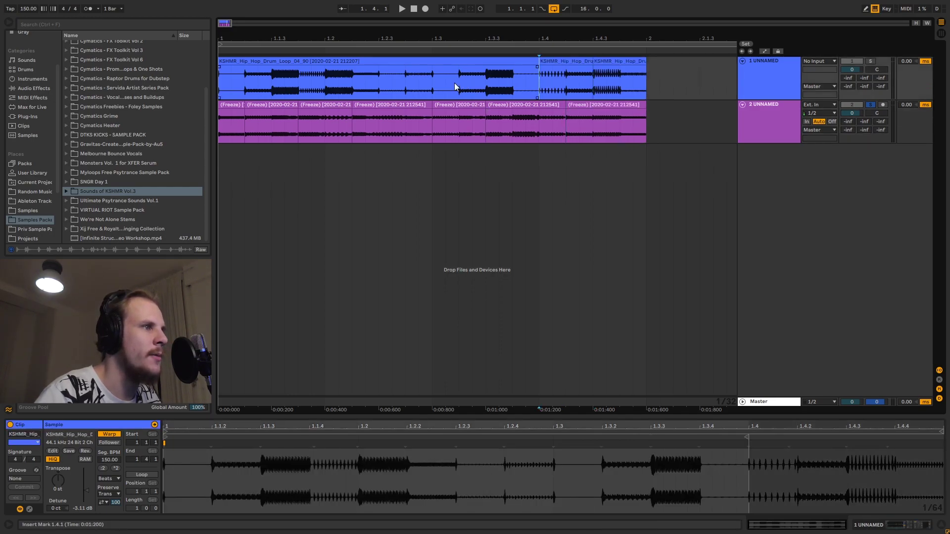
click(513, 84)
key(ctrl+e)
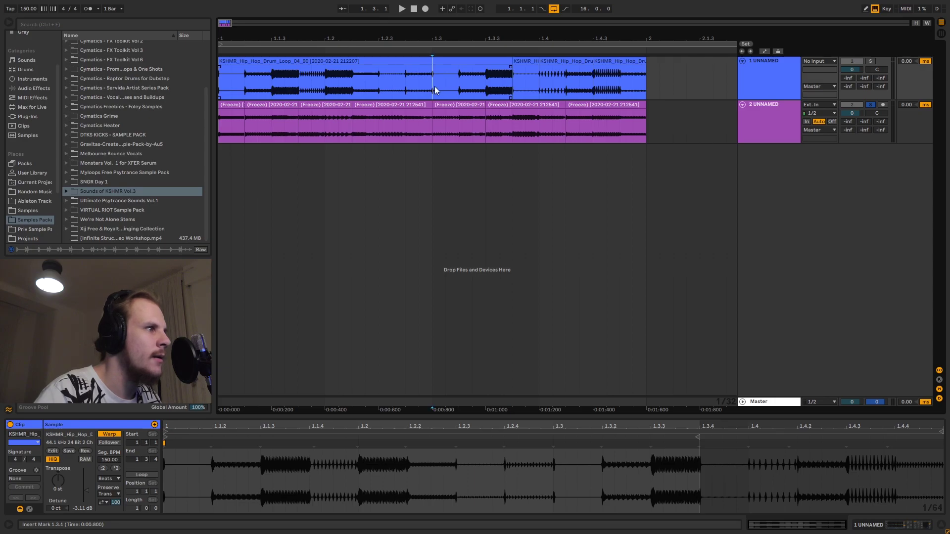
click(457, 84)
key(ctrl+e)
Split the first half of the drum loop clip at 1.2.4, 1.2.2, 1.1.4 and 1.1.2
click(405, 85)
key(ctrl+e)
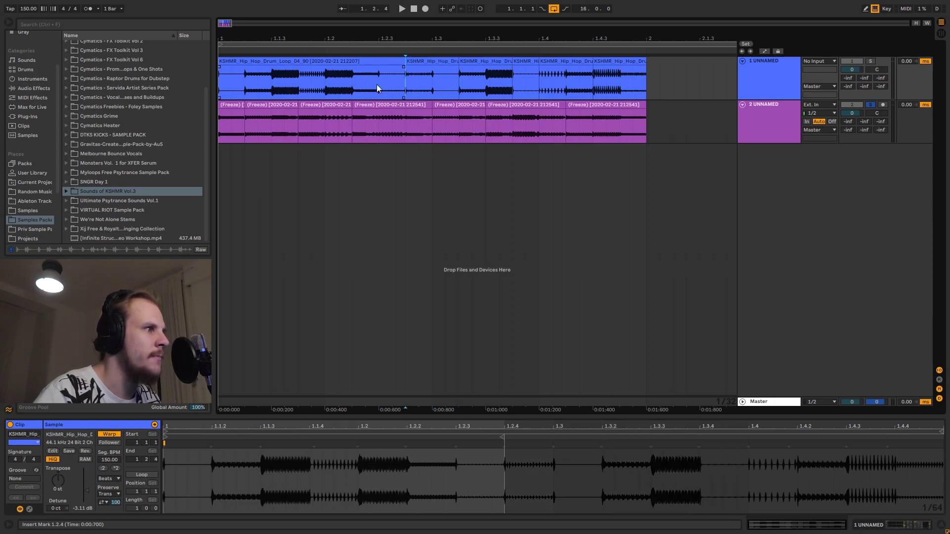
click(351, 86)
key(ctrl+e)
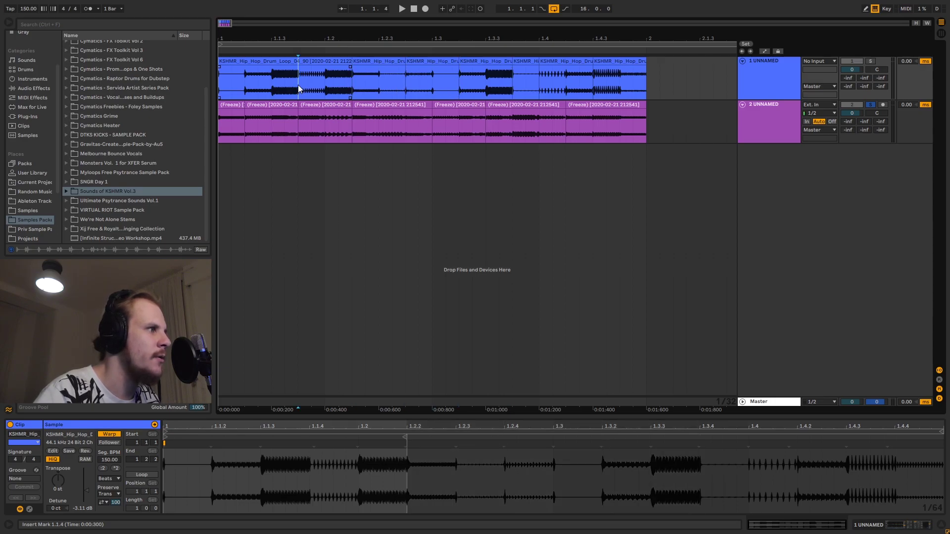
click(298, 85)
key(ctrl+e)
click(242, 82)
key(ctrl+e)
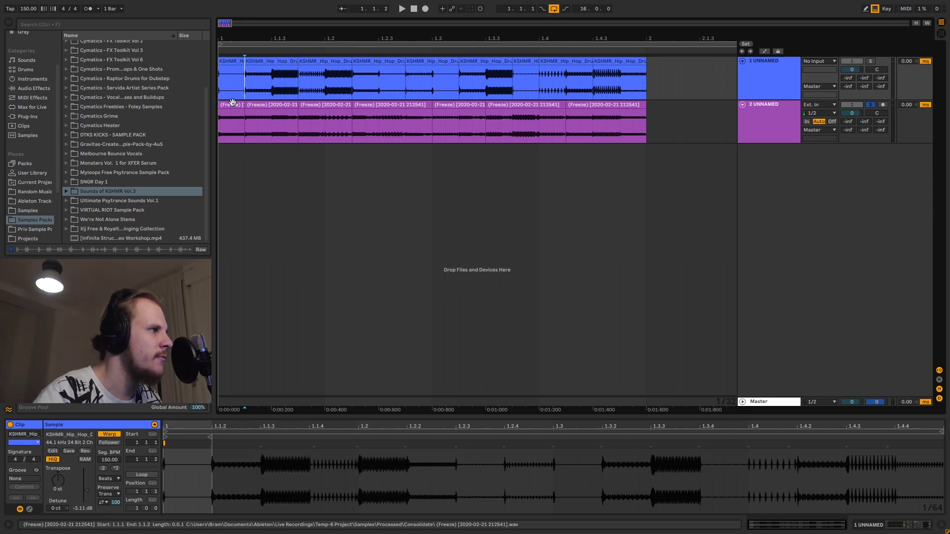
Delete the drum loop slices at 1.1.1 and between 1.2.4 and 1.3.2
click(235, 64)
key(Delete)
click(313, 64)
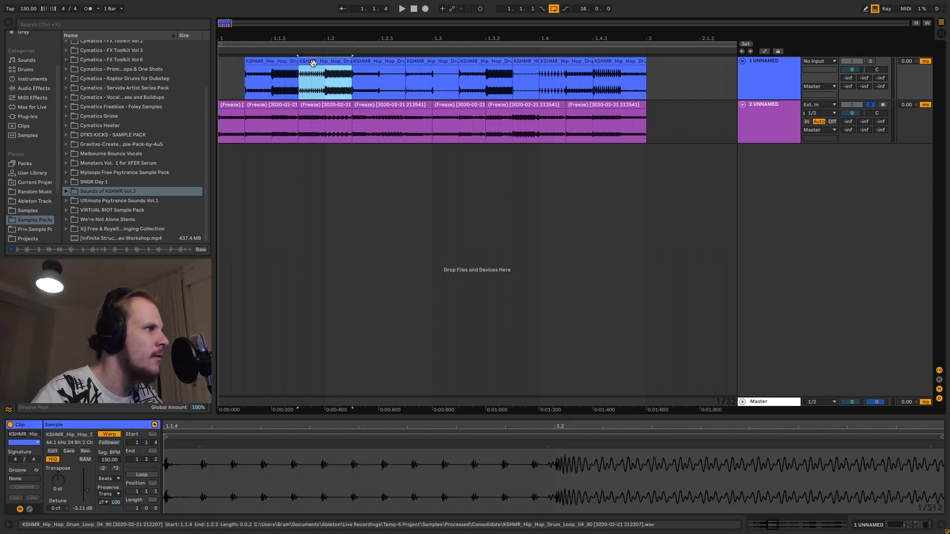
click(438, 73)
key(Delete)
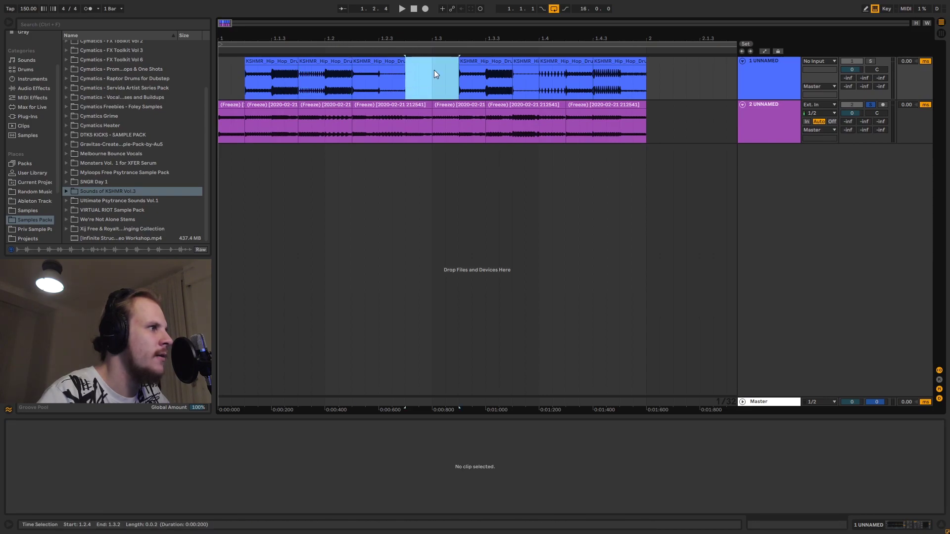
Delete the purple slices starting at 1.1.4 and 1.3.3, and the drum loop slice at 1.3.4
click(330, 111)
key(Delete)
click(527, 87)
key(Delete)
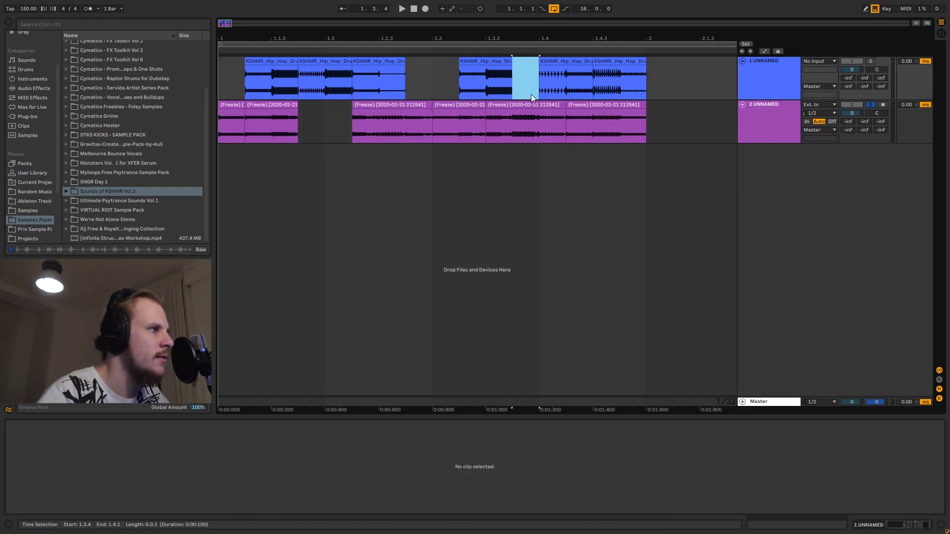
click(529, 118)
key(Delete)
Rearrange the drum loop slices to start at 1.3, 1.3.3 and 1.4.4, and trim the purple clip at 1.3 to start at 1.3.2
drag(506, 61, 533, 62)
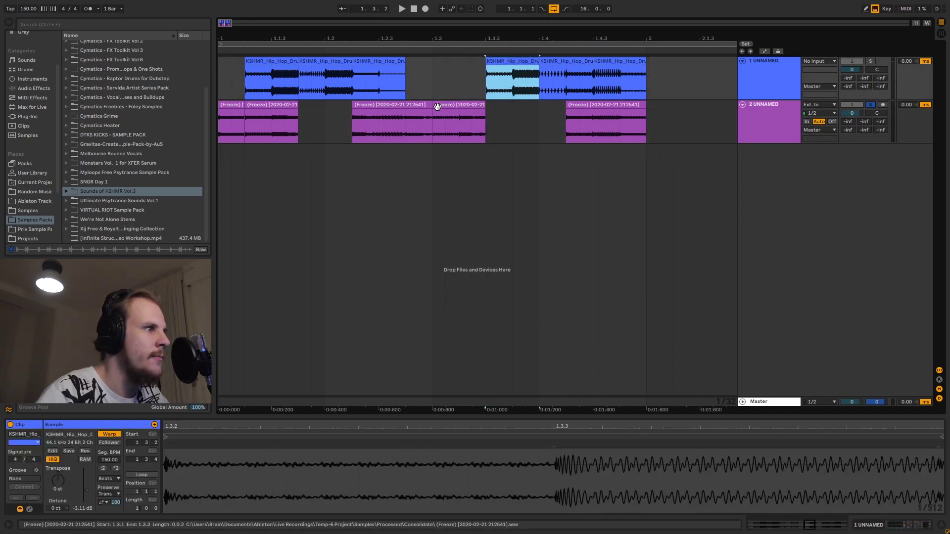
drag(596, 72, 626, 79)
click(460, 76)
key(ctrl+e)
drag(433, 105, 459, 105)
Turn off solo on the purple track and audition both tracks from 1.1.1
click(229, 80)
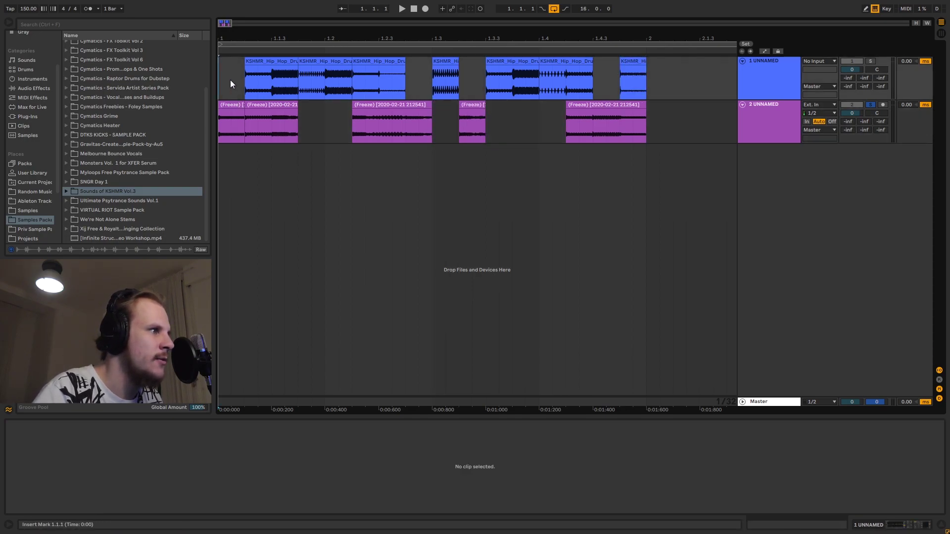
click(869, 106)
key(space)
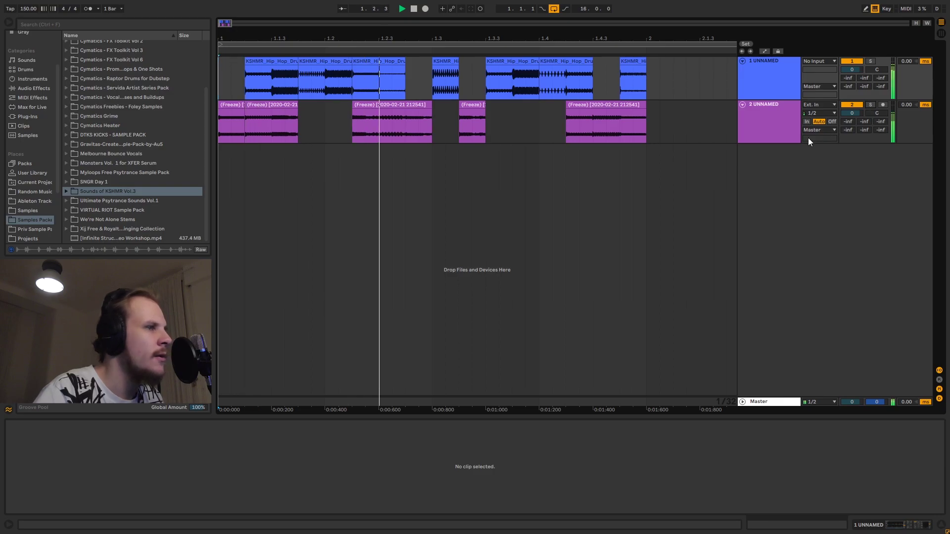
key(space)
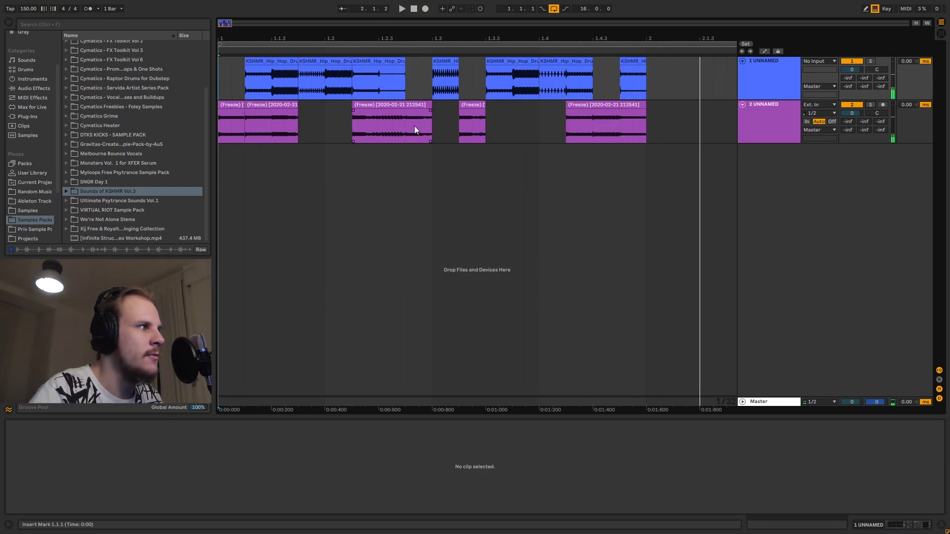
Lower the drum loop track's volume to -8.0 dB and play the pattern from the start
click(528, 74)
click(851, 70)
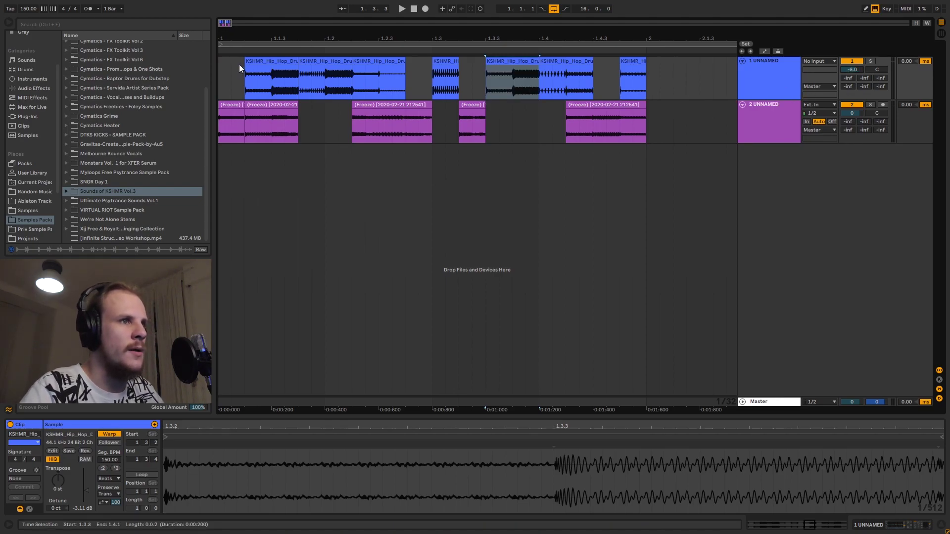
click(219, 63)
key(space)
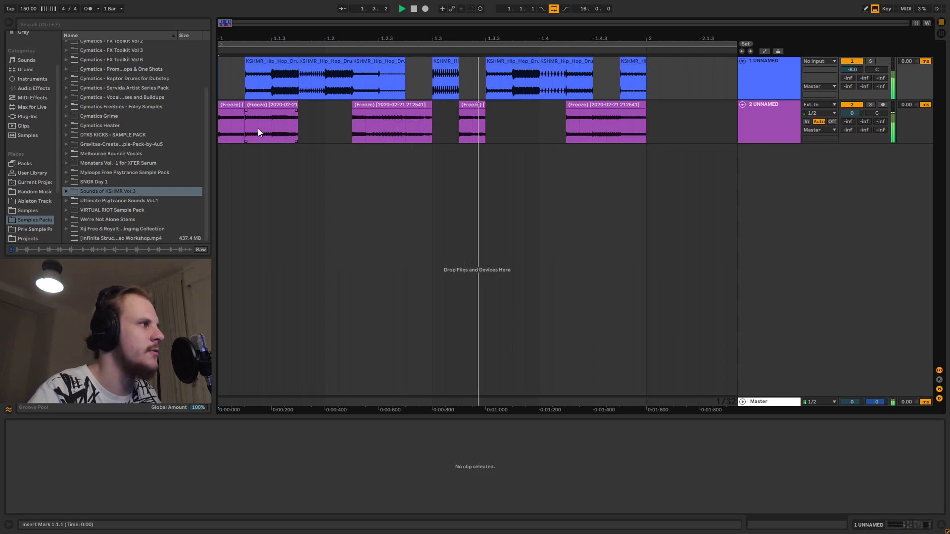
Insert a new audio track below the others and group the drum loop and purple tracks
right_click(790, 173)
click(802, 178)
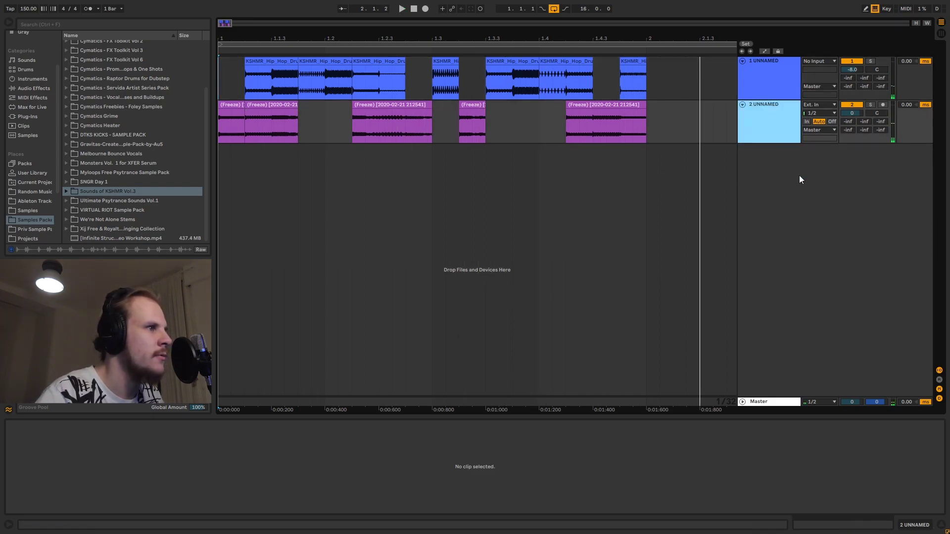
click(777, 124)
shift+click(779, 77)
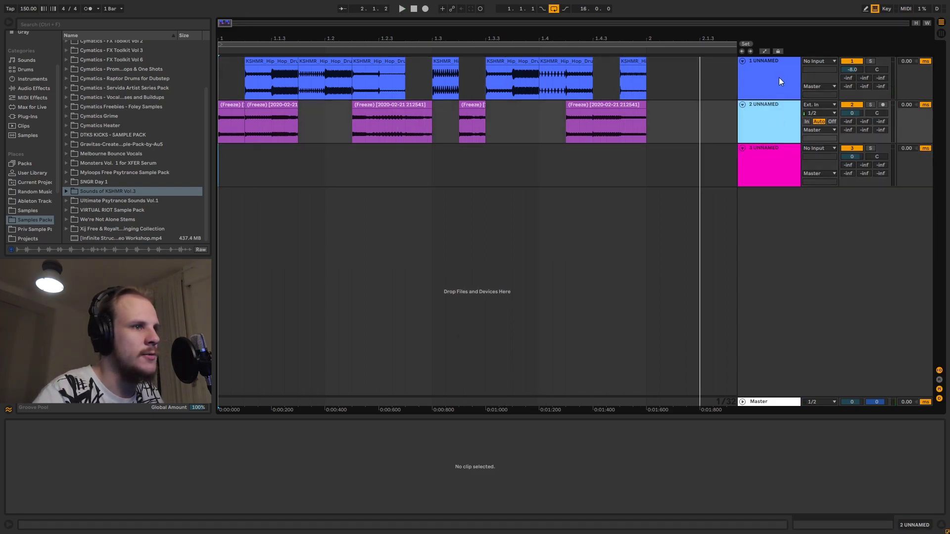
key(ctrl+g)
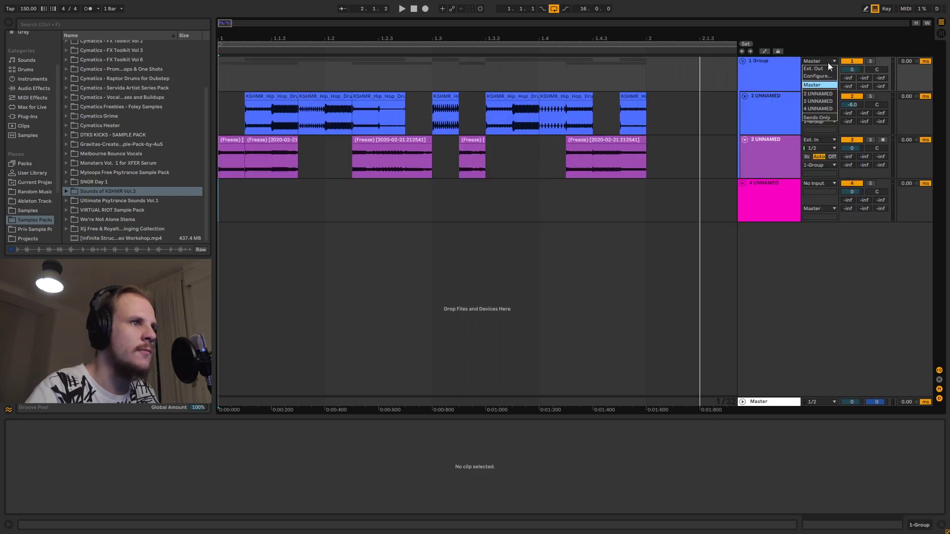
Set the new audio track's input to 1-Group, arm it and record the pattern's full bar
click(816, 183)
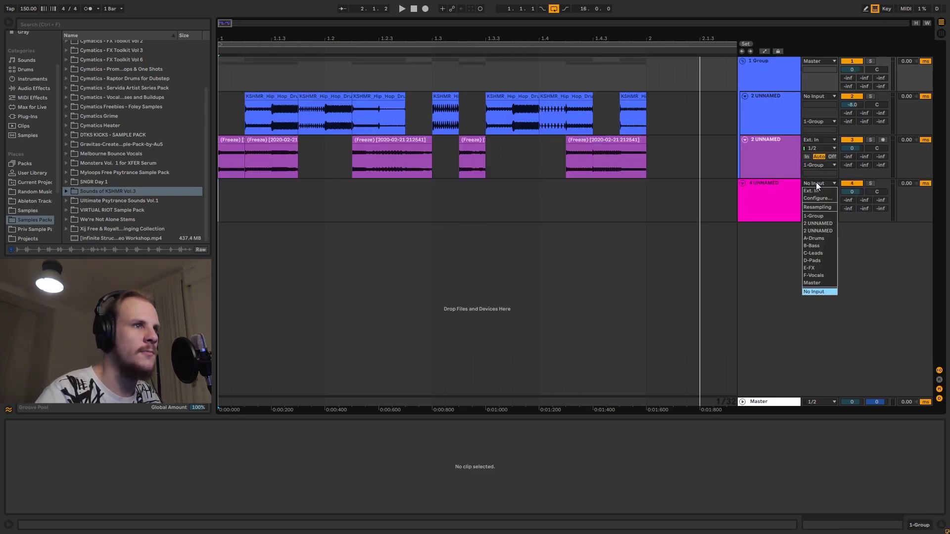
click(883, 184)
click(425, 9)
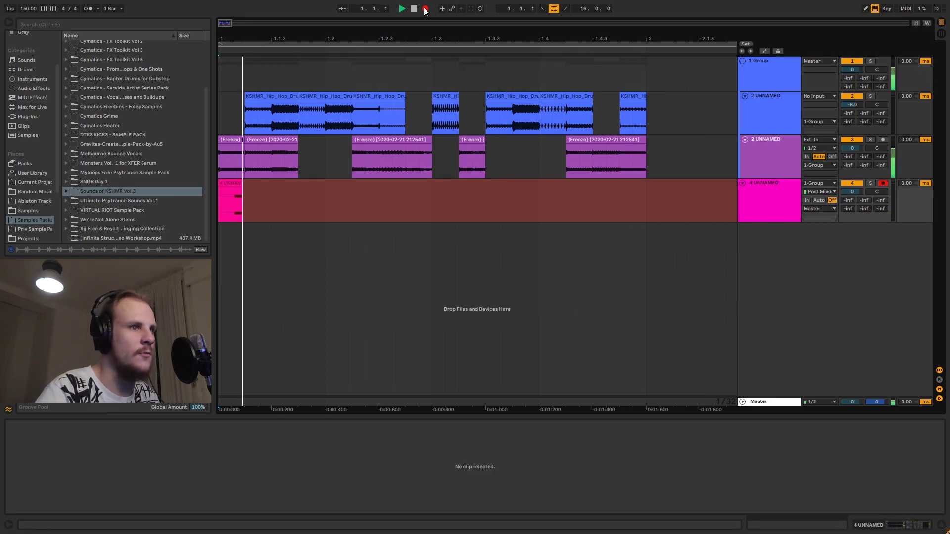
click(414, 8)
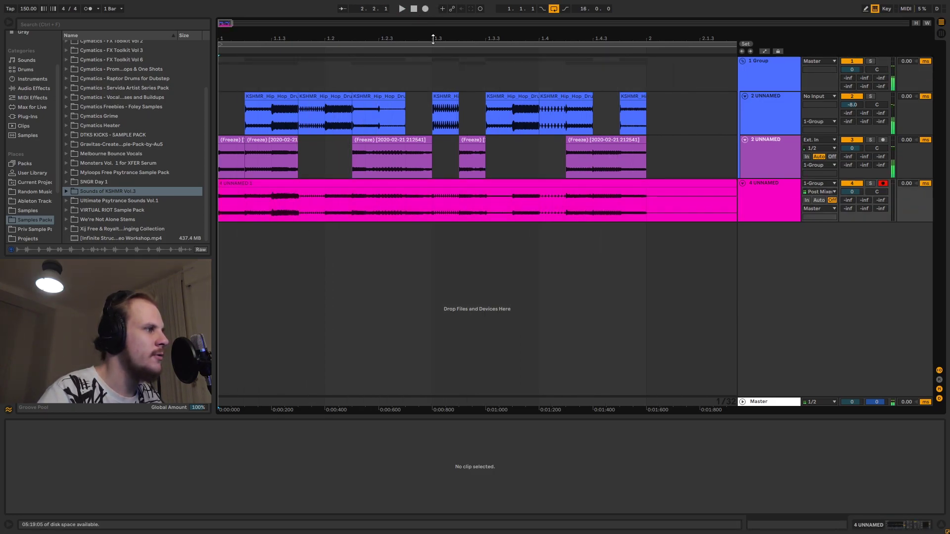
Split the recorded clip at bar 2 and delete the part after it
click(644, 207)
key(ctrl+e)
click(673, 184)
key(Delete)
click(638, 182)
Solo the track with the recorded clip and audition it
click(871, 183)
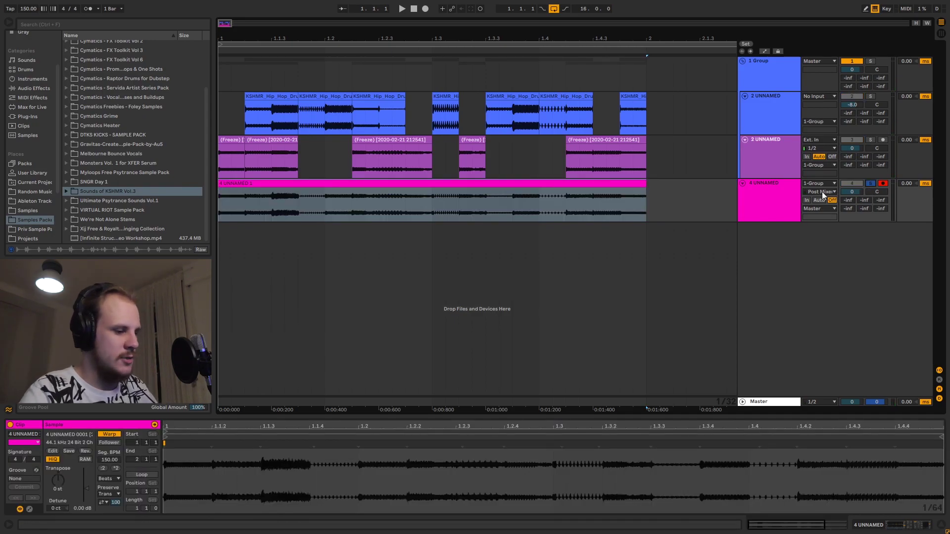
click(753, 198)
key(space)
key(space)
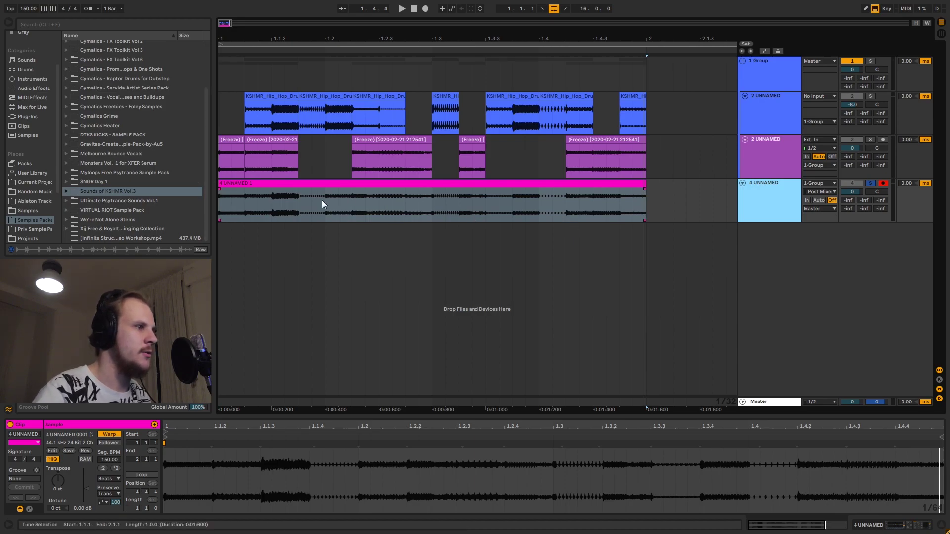
Split the recorded clip at 1.2.2 and halfway between 1.2 and 1.2.2, and fade out the slices before each cut
click(351, 205)
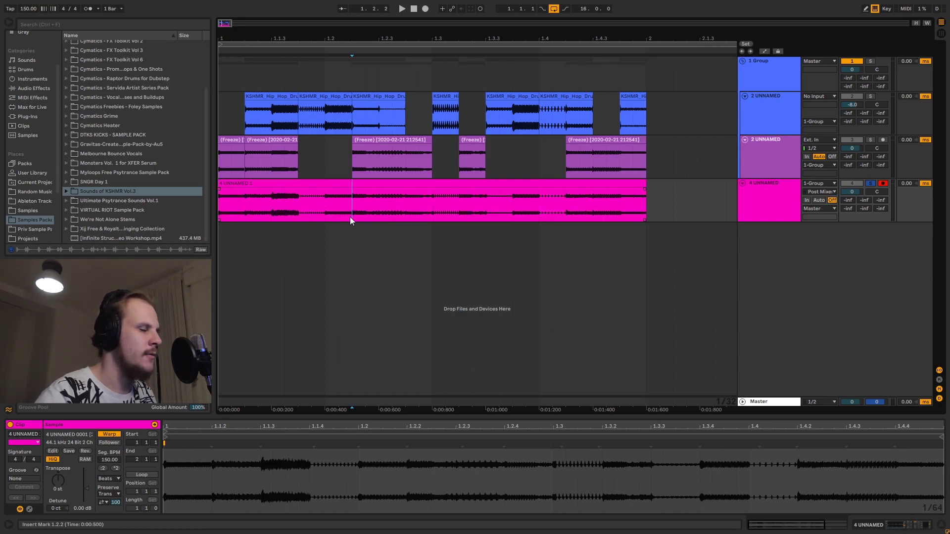
key(ctrl+e)
click(338, 203)
key(ctrl+e)
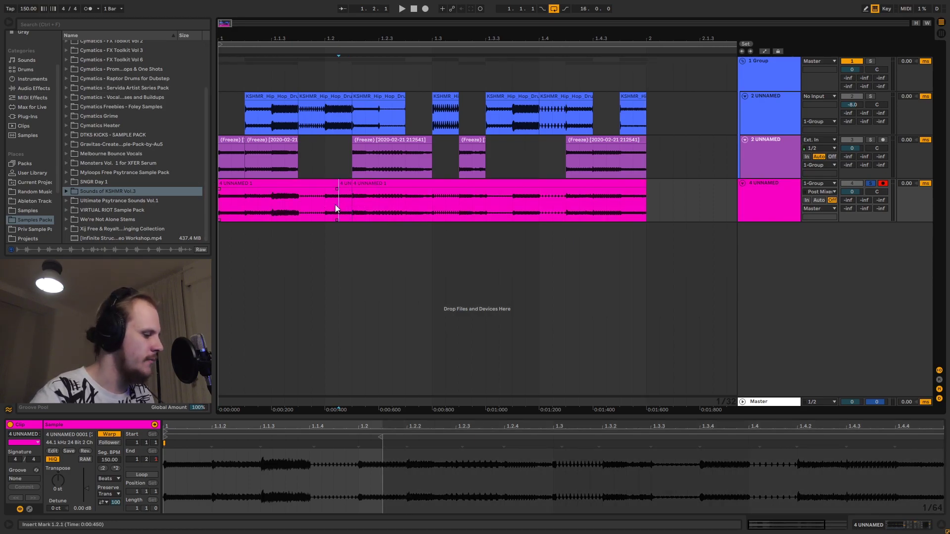
click(344, 190)
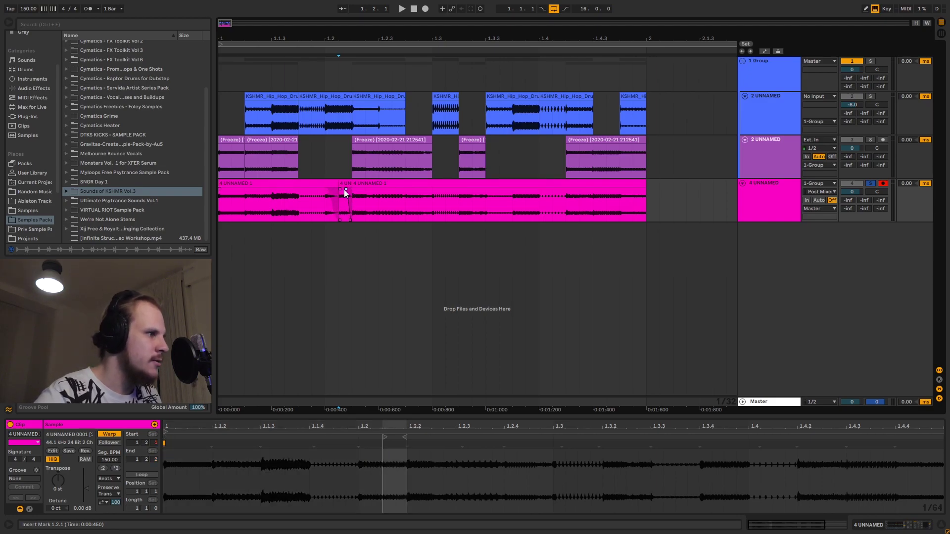
Split the recorded clip at 1.3.2, its following midpoint and 1.3.3, and fade out the two short slices
click(459, 201)
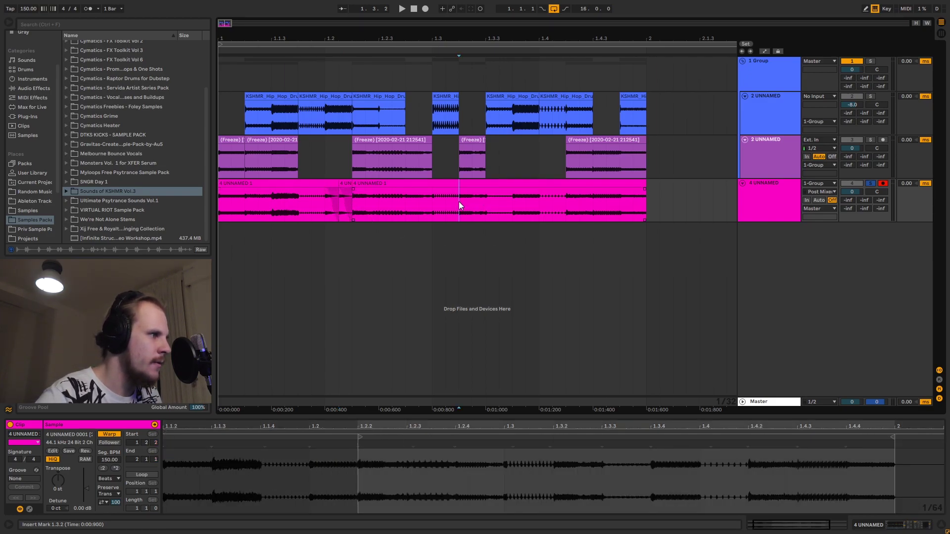
key(ctrl+e)
click(473, 200)
key(ctrl+e)
click(485, 193)
key(ctrl+e)
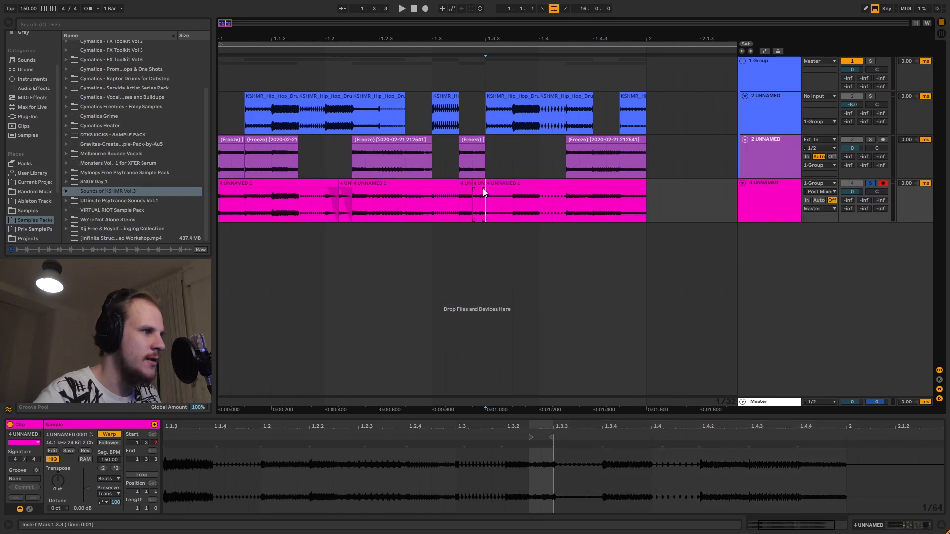
click(470, 190)
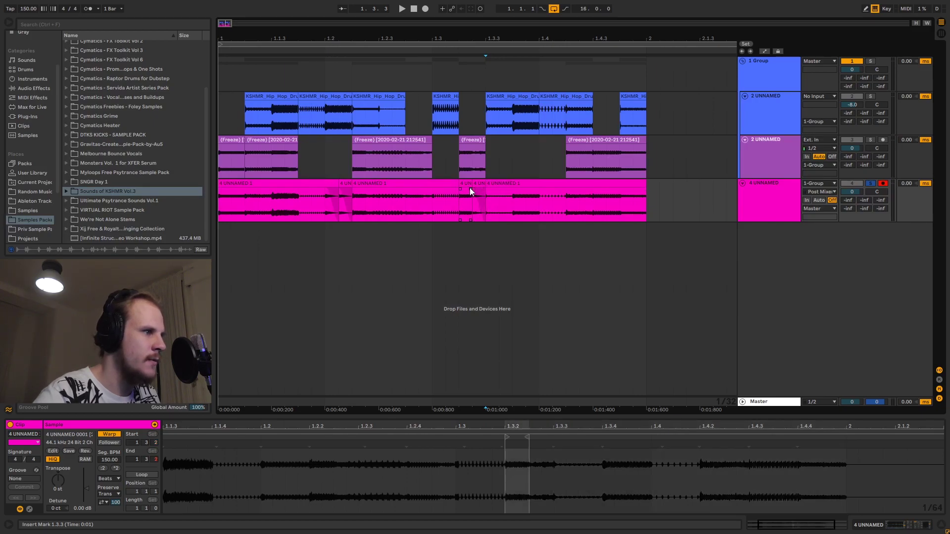
Split the recorded clip at 1.4.2, halfway to 1.4.3 and at 1.4.3, and fade out the two short slices
click(517, 207)
click(567, 197)
key(ctrl+e)
click(581, 195)
key(ctrl+e)
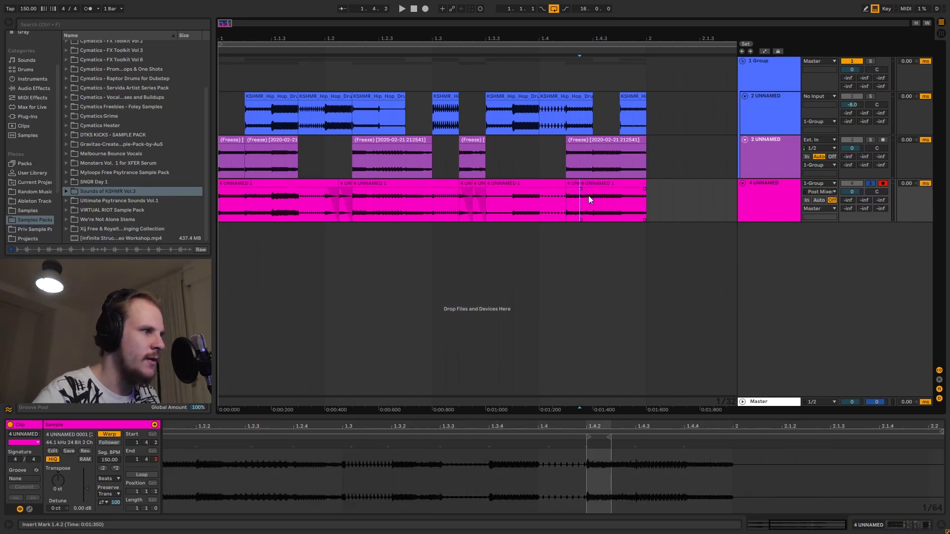
click(592, 195)
key(ctrl+e)
click(577, 194)
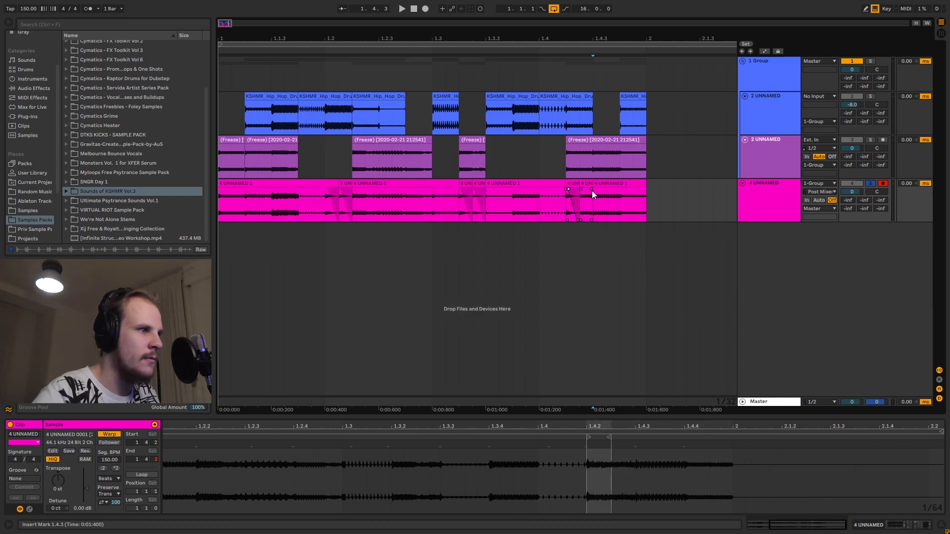
drag(591, 191, 575, 191)
Split the recorded clip at 1.4.4 and cut its final sixteenth into eight equal slices on the 1/128 grid
drag(629, 35, 532, 190)
click(526, 197)
key(ctrl+e)
key(Right)
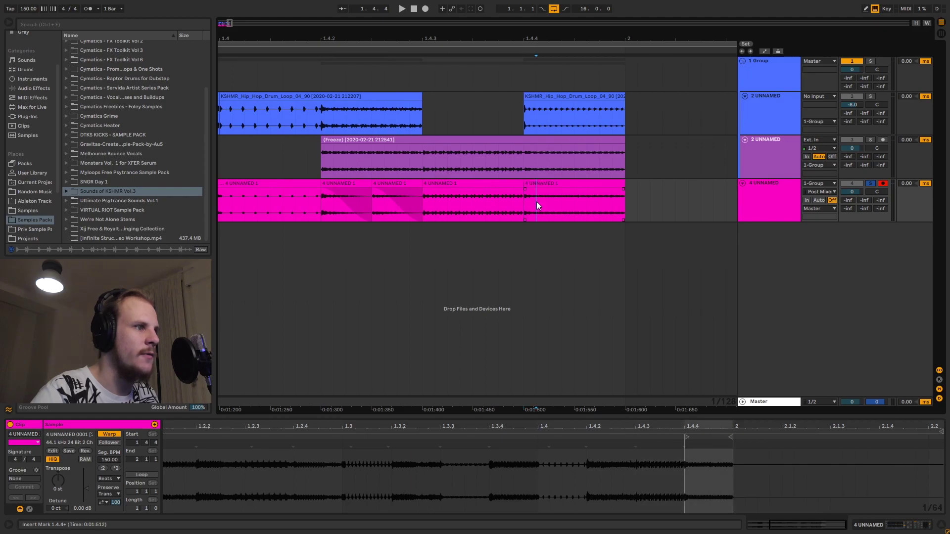
key(ctrl+e)
key(Right)
key(ctrl+e)
key(Right)
key(ctrl+e)
key(Right)
key(ctrl+e)
key(Right)
key(ctrl+e)
key(Right)
key(ctrl+e)
key(Right)
key(ctrl+e)
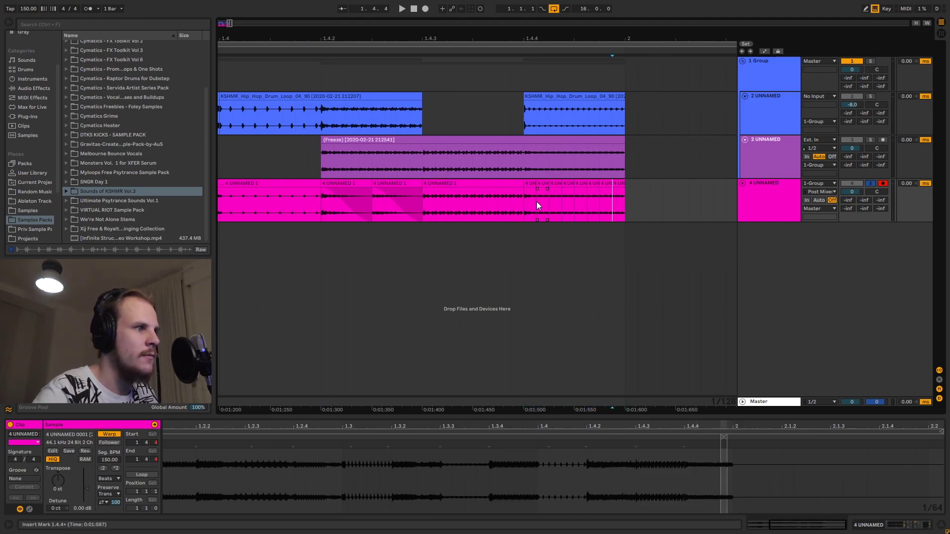
Add fades to the tiny slices in the recorded clip's final sixteenth
click(534, 190)
drag(546, 192, 622, 192)
drag(493, 36, 493, 6)
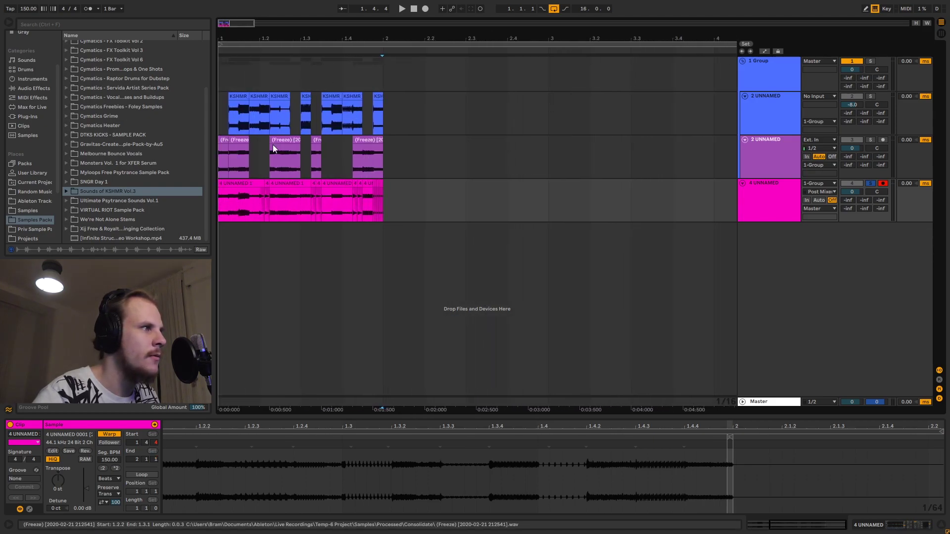
Audition the sliced recording and select all its slices from 1.1.1 to 2.1.1
click(238, 181)
key(space)
key(space)
shift+click(384, 185)
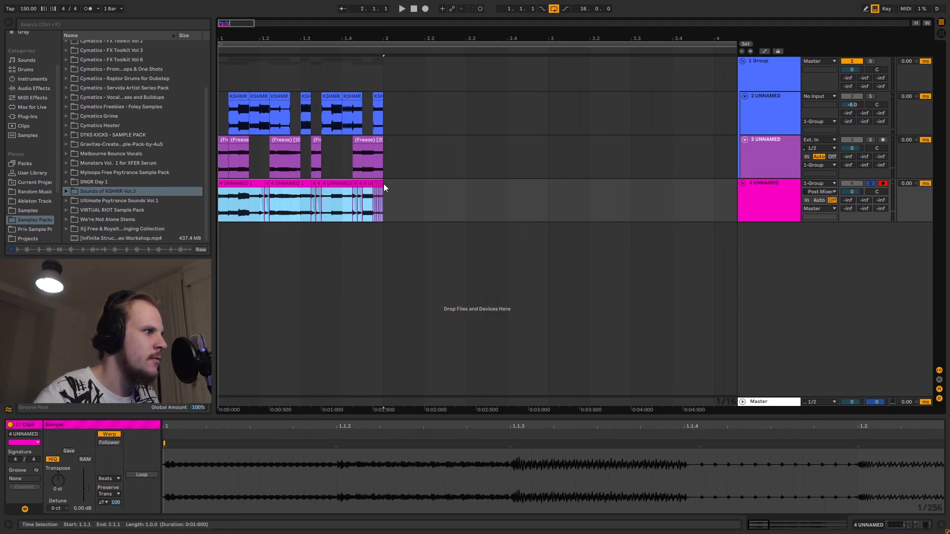
Transpose the recorded slice at 1.3.3 to 3 st and the opening slice to -4 st
click(337, 184)
drag(60, 479, 60, 469)
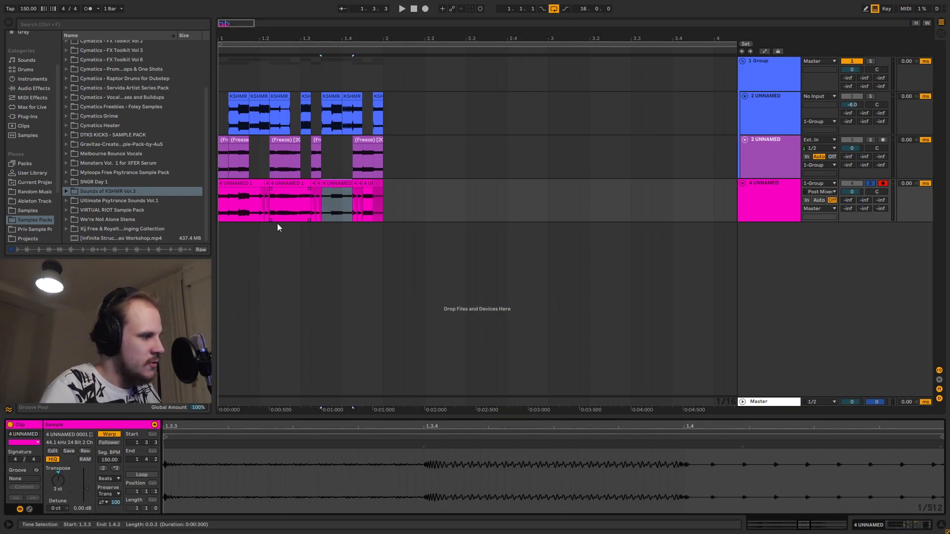
click(241, 195)
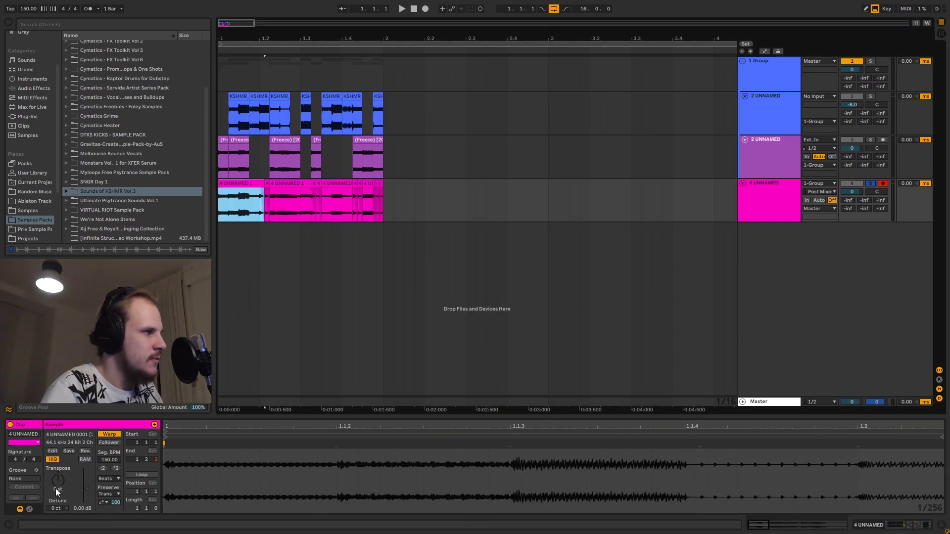
drag(58, 492, 58, 499)
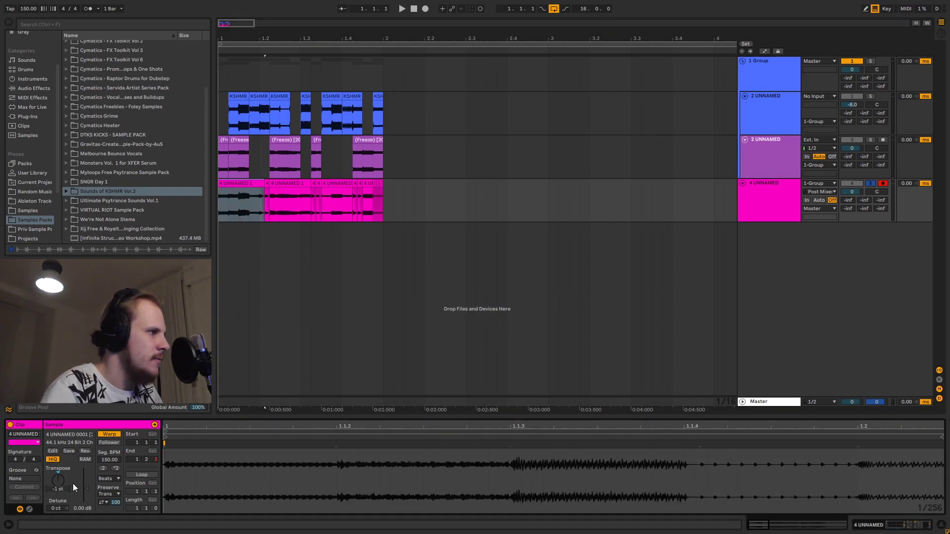
Split the opening recorded slice at 1.1.3 and transpose its first part to 5 st
click(237, 179)
click(240, 205)
key(ctrl+e)
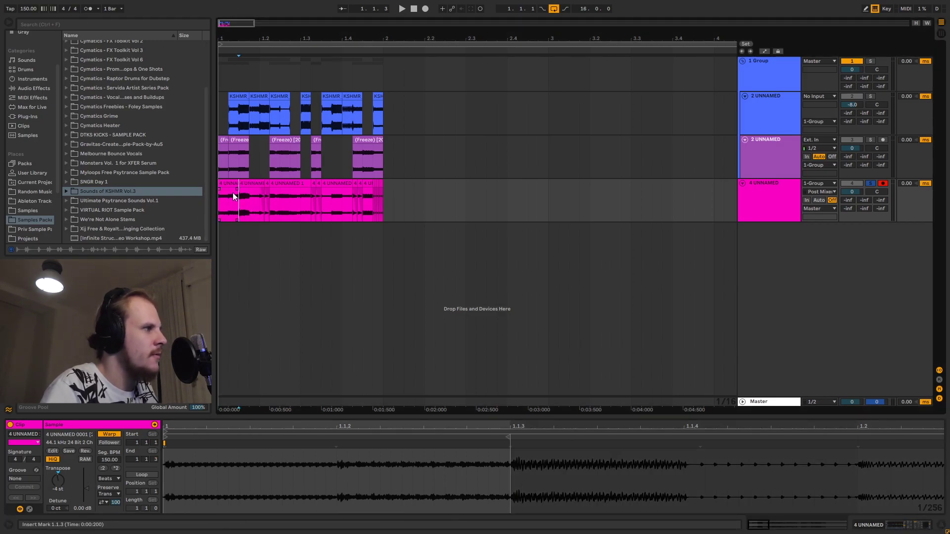
click(227, 193)
drag(69, 482, 70, 474)
key(Up)
key(Up)
key(Up)
key(Up)
key(Up)
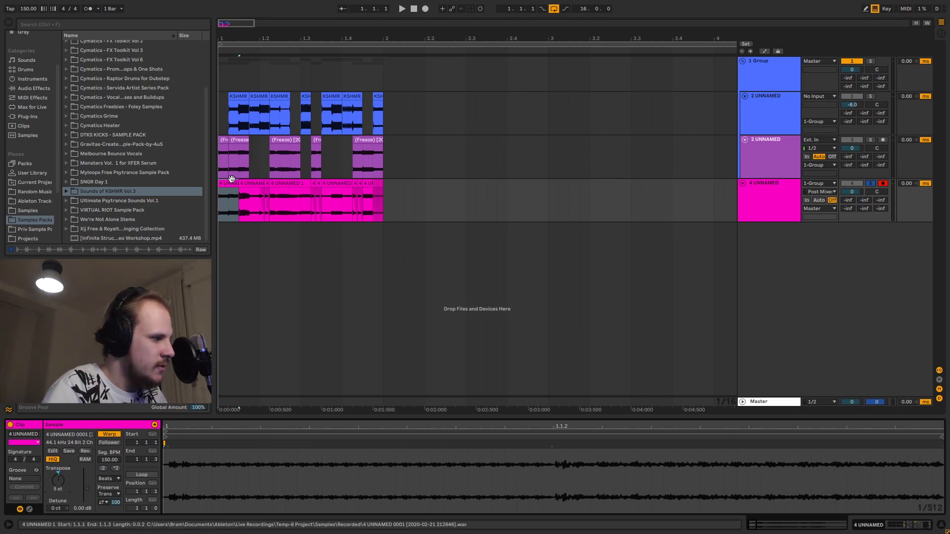
Audition the edited recording and consolidate its slices from 1.1.1 to 2.1.1 into one clip
click(231, 178)
key(space)
key(space)
shift+click(383, 187)
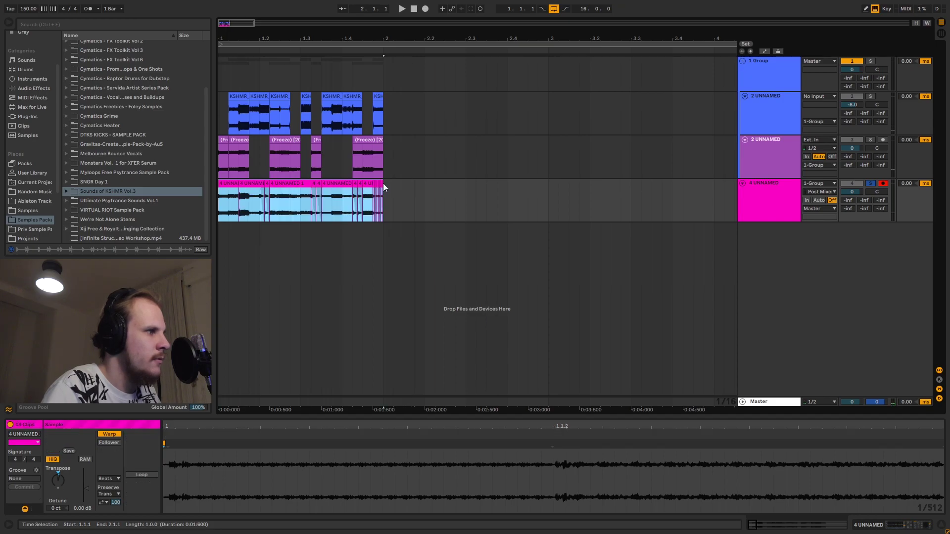
key(ctrl+j)
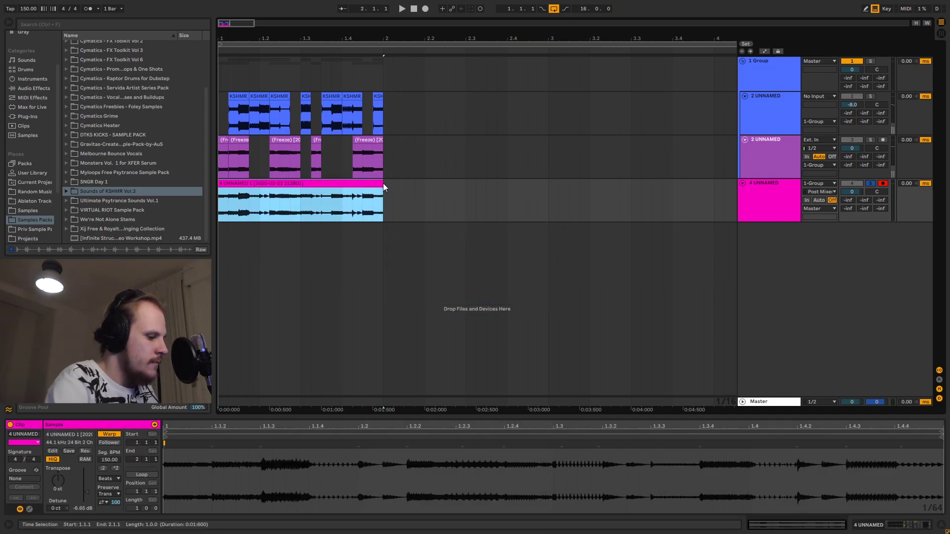